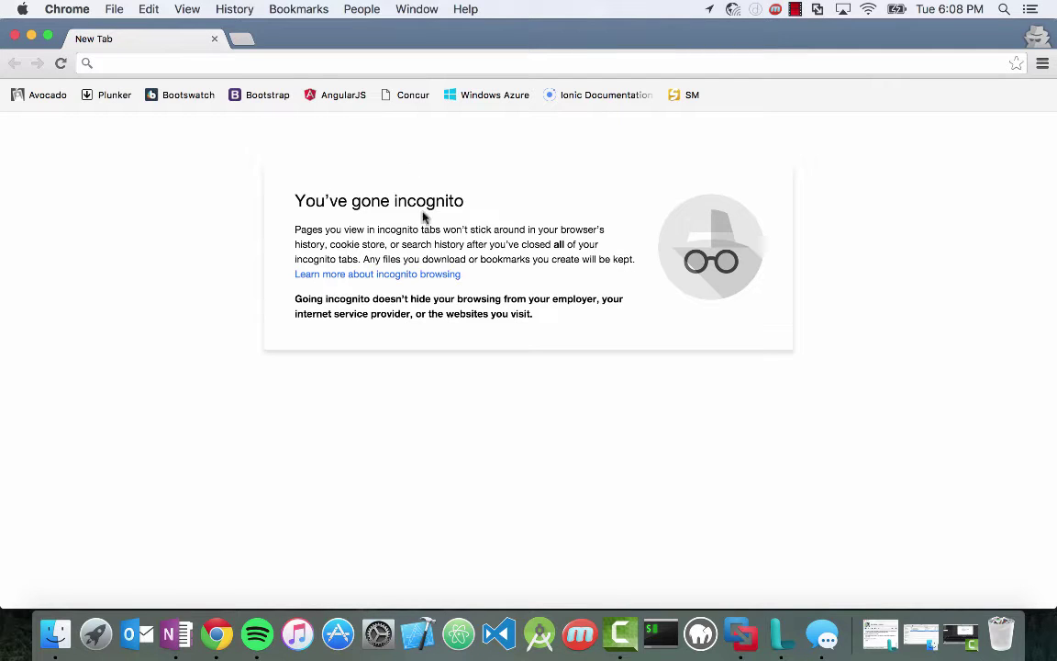
# Step: Go to the Office WOPI Reference Sample site at officewopi.azurewebsites.net
pyautogui.click(290, 66)
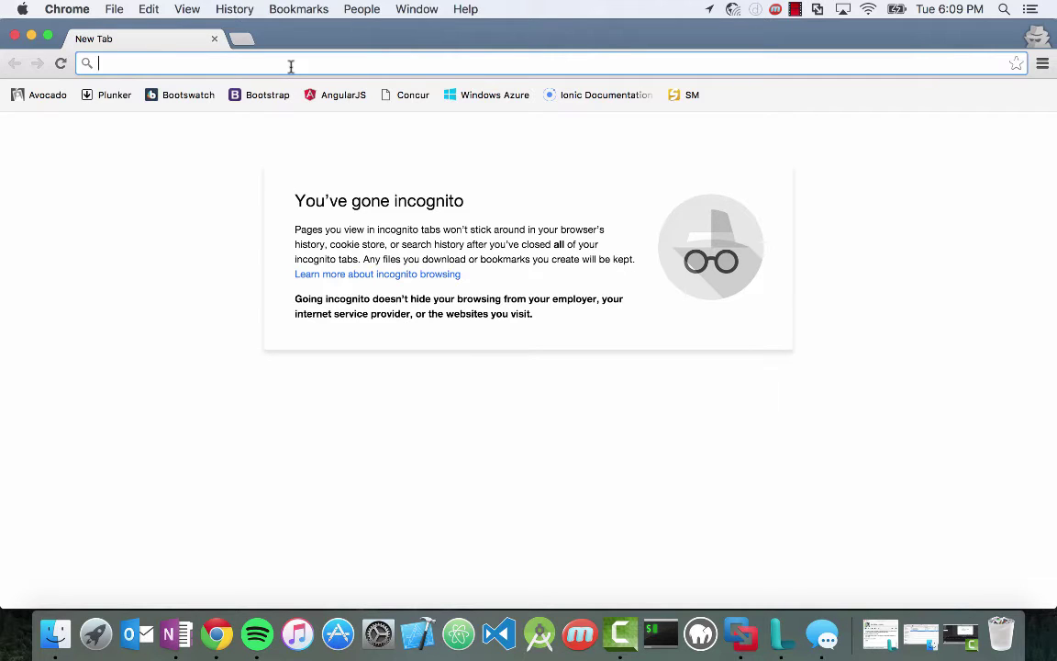
pyautogui.write('o')
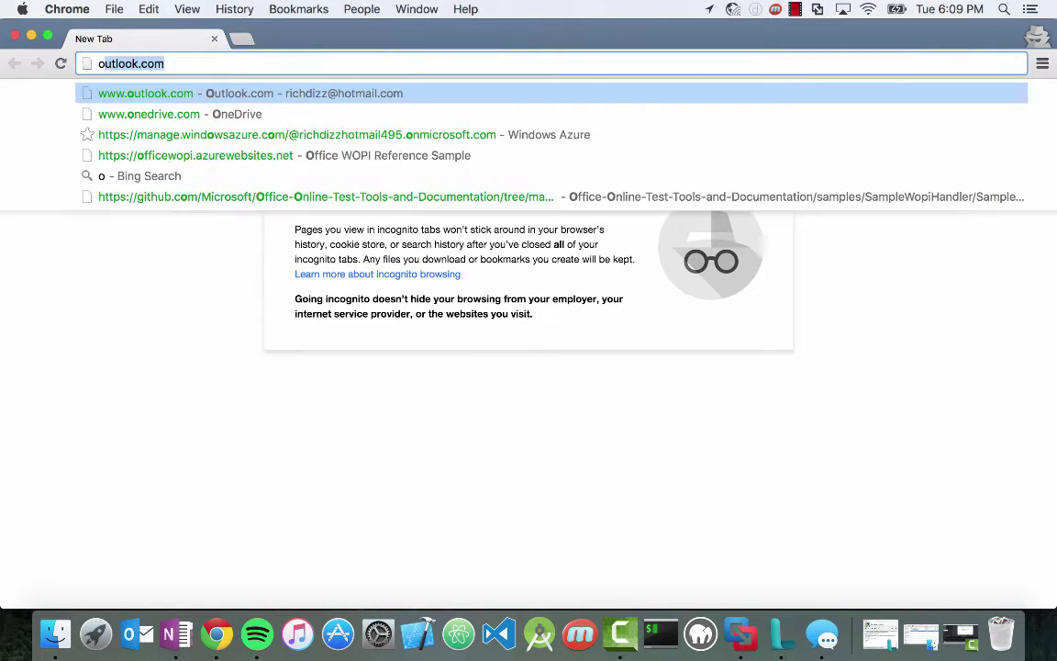
pyautogui.write('ffi')
pyautogui.press('Return')
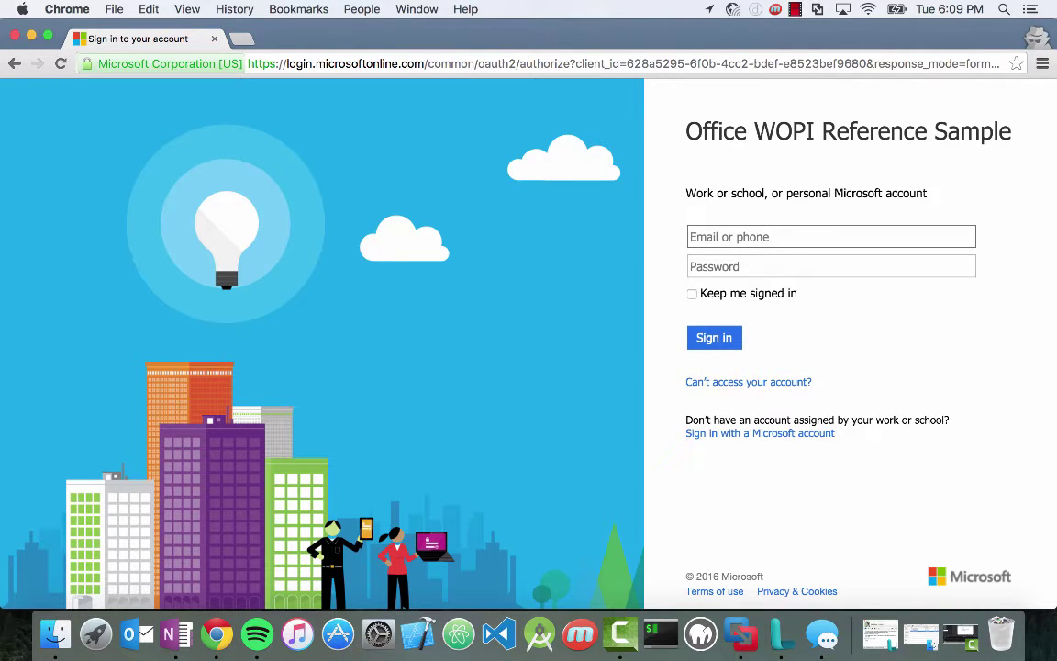
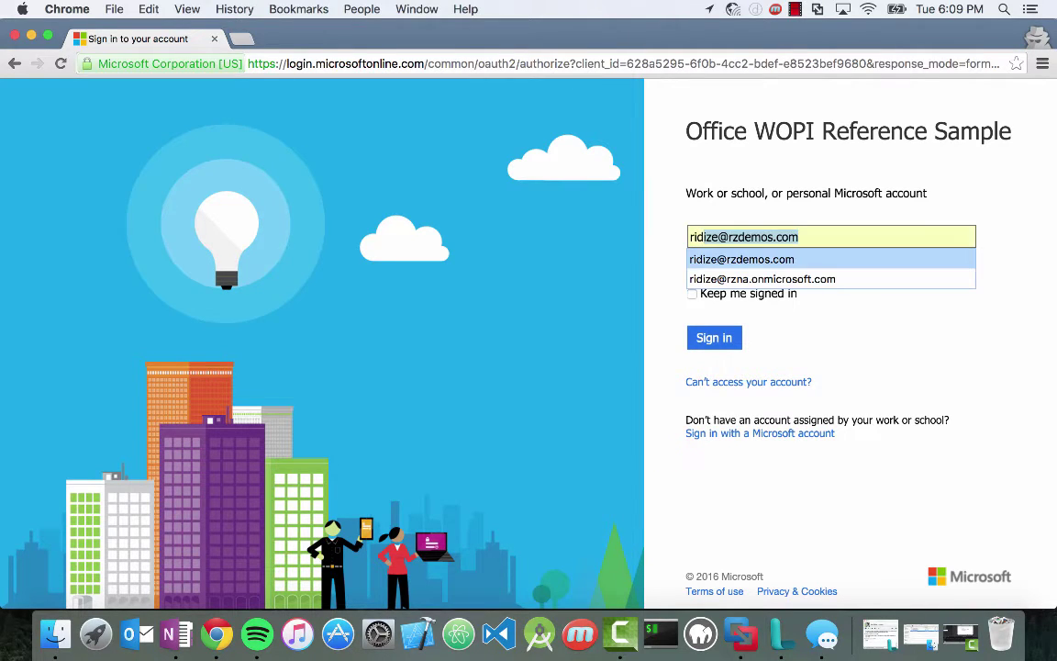
# Step: Sign in with the autofilled email and password
pyautogui.press('Tab')
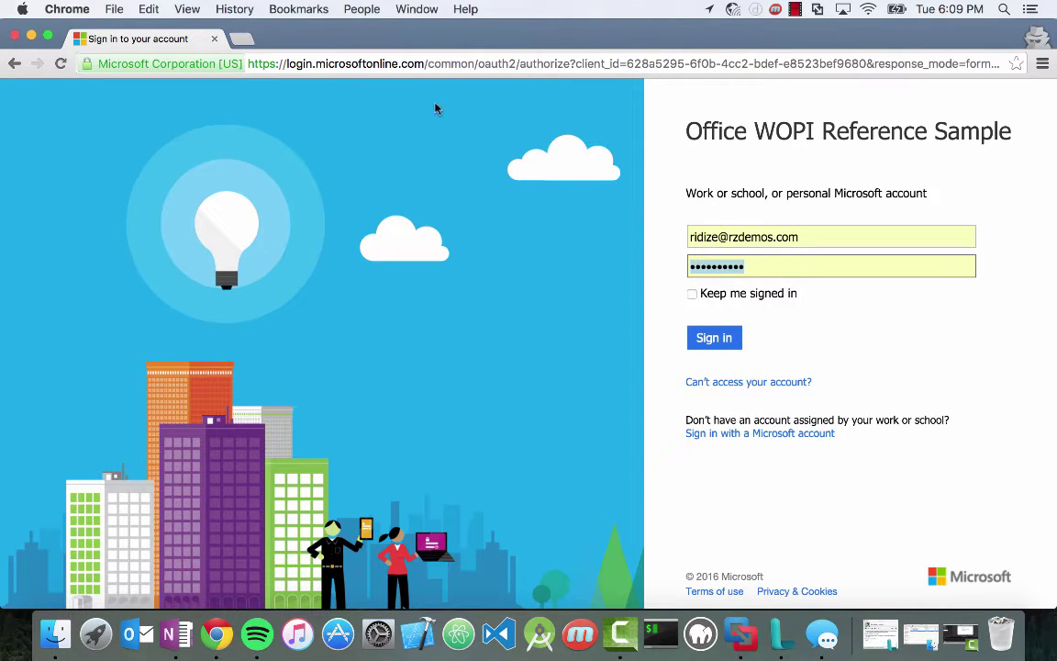
pyautogui.click(716, 338)
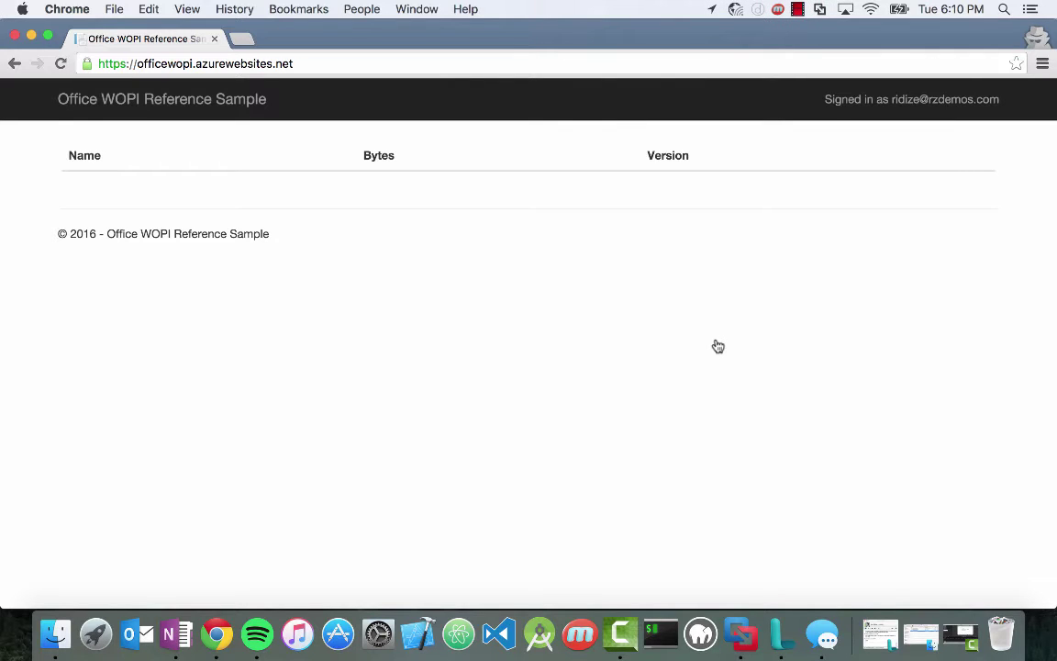
# Step: Drag TestDocument.docx, TestPresentation.pptx, TestWorkbook.xlsx and wopitest.wopitest from the WOPI folder onto the page
pyautogui.click(55, 633)
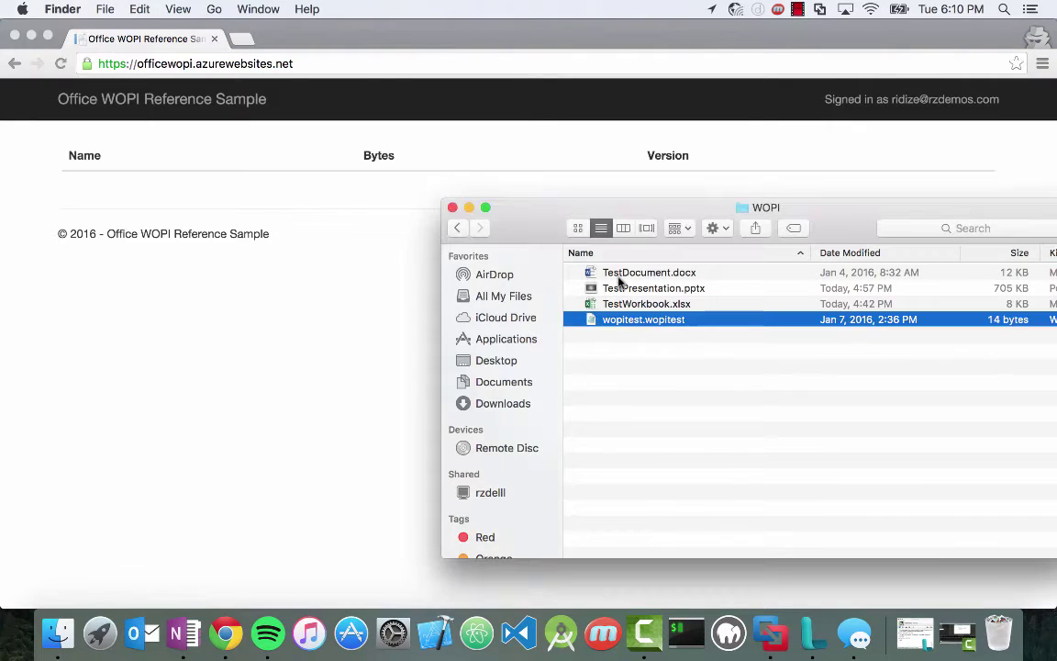
pyautogui.click(625, 275)
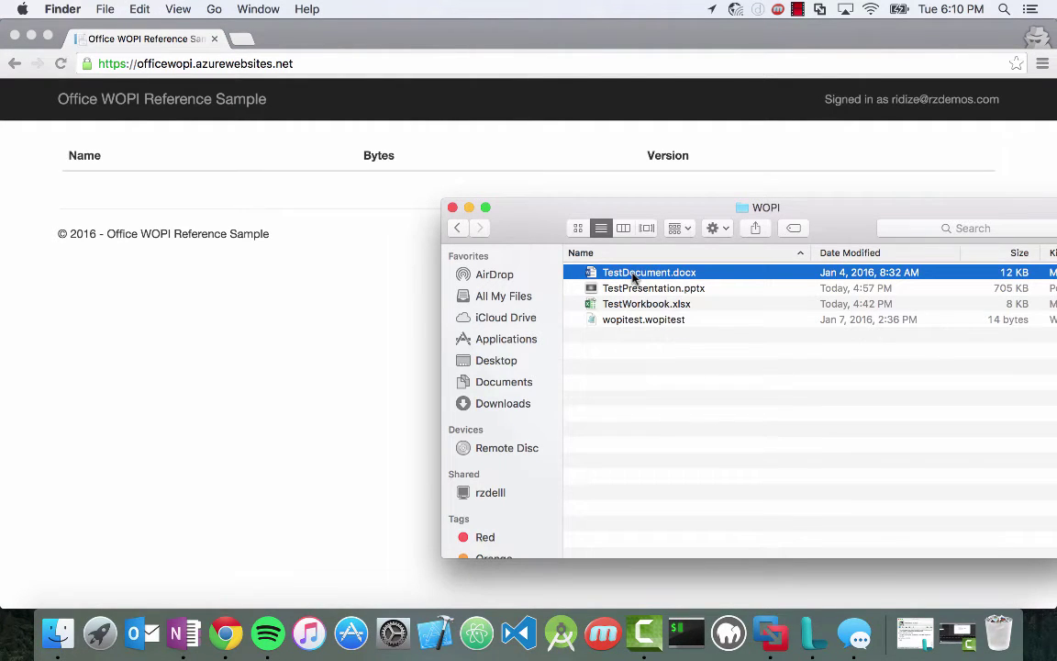
pyautogui.moveTo(632, 278); pyautogui.dragTo(390, 203)
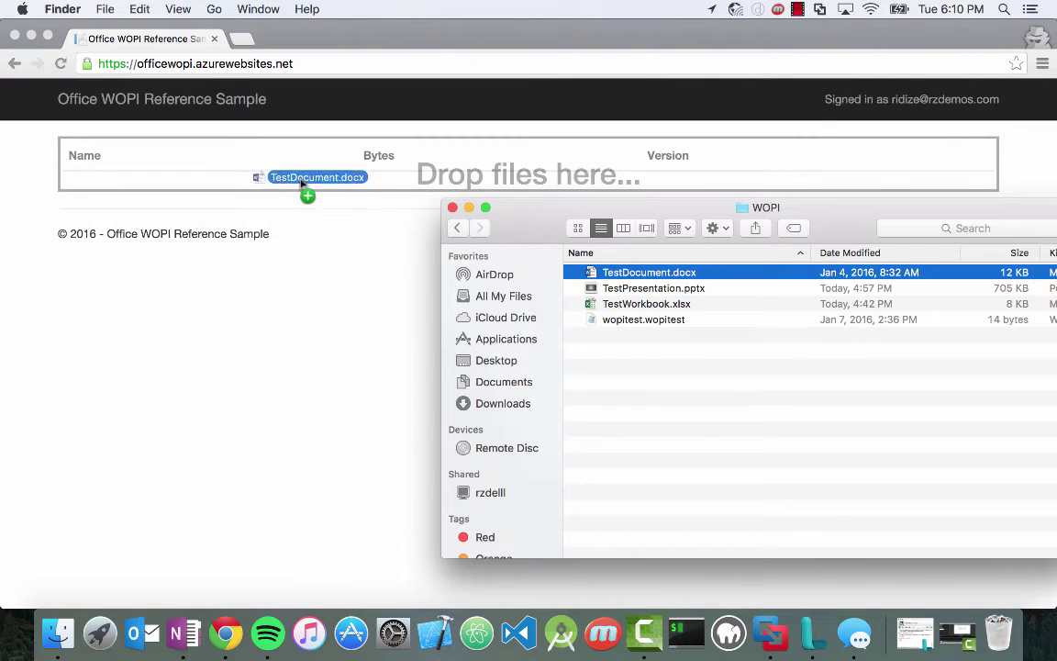
pyautogui.click(638, 288)
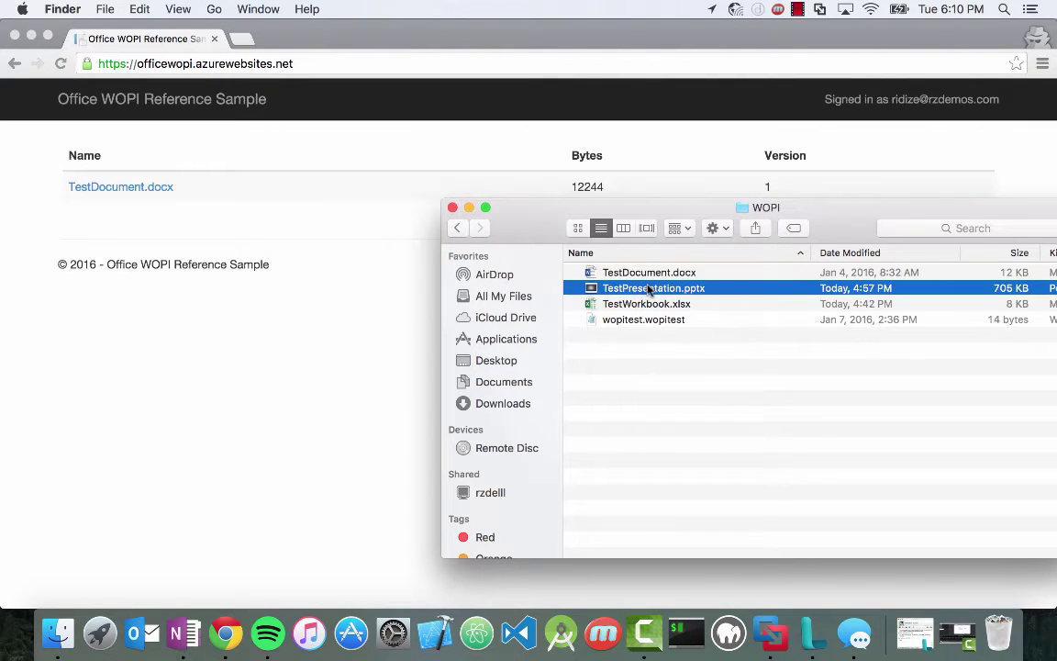
pyautogui.moveTo(654, 292); pyautogui.dragTo(320, 176)
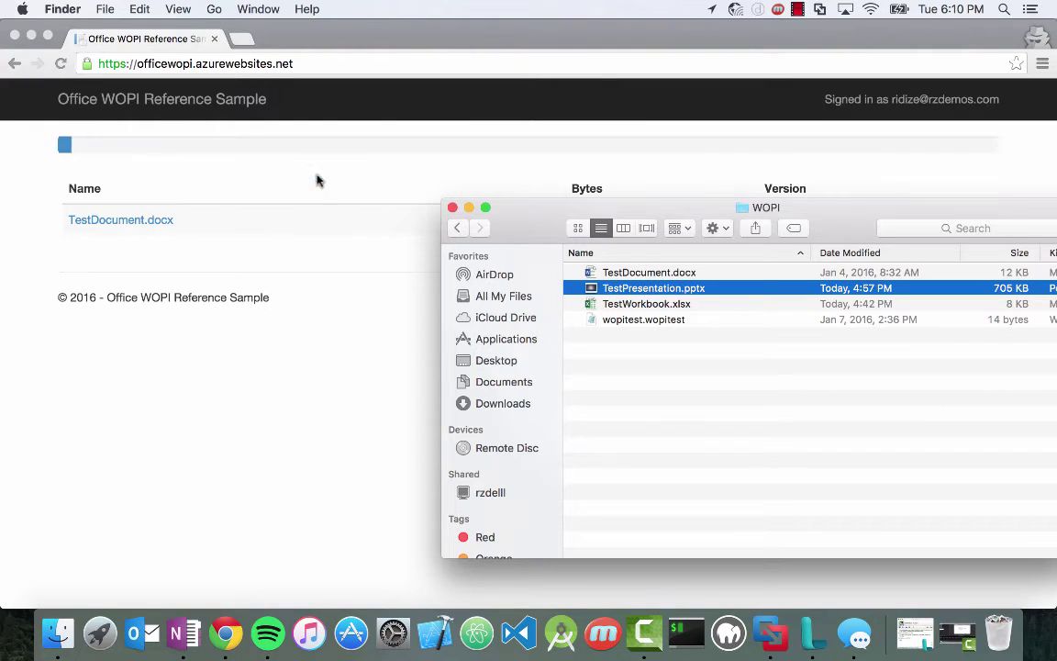
pyautogui.click(657, 306)
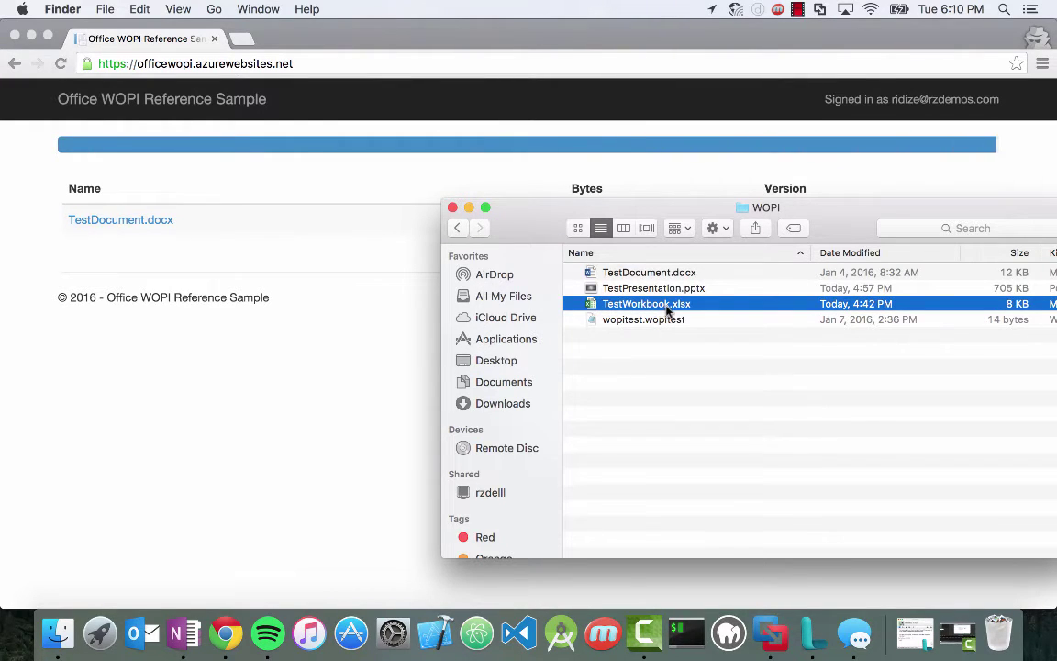
pyautogui.moveTo(667, 312); pyautogui.dragTo(354, 233)
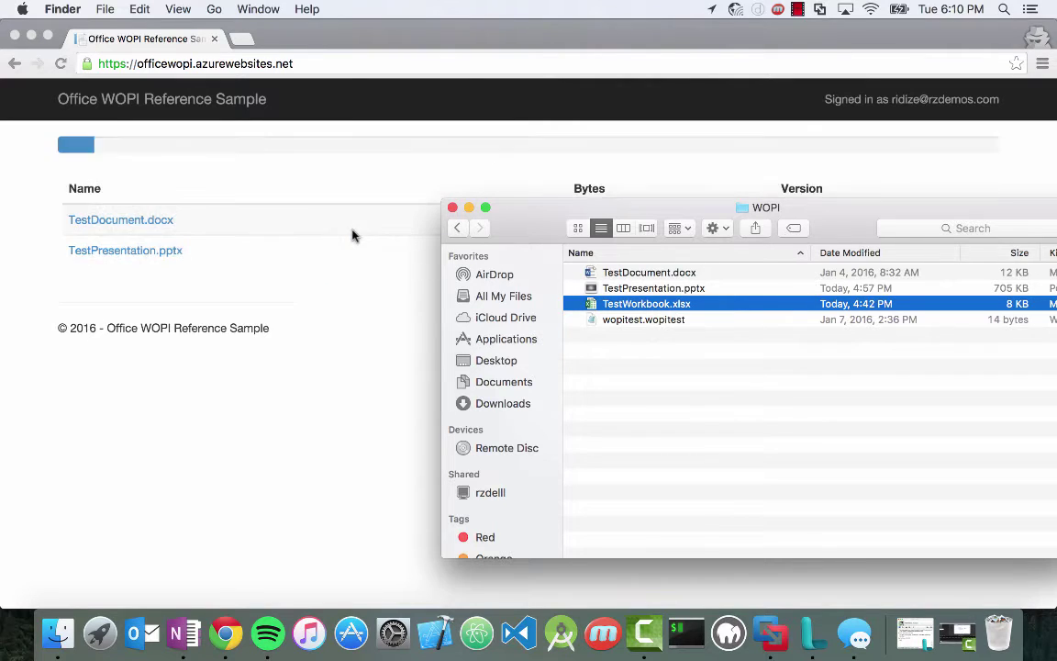
pyautogui.click(657, 321)
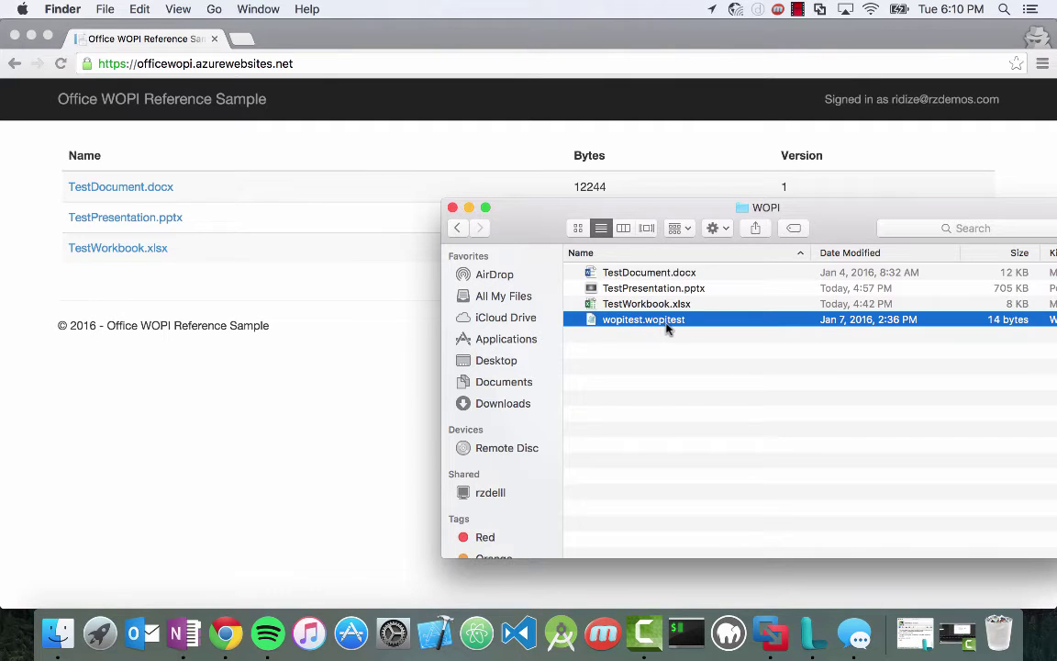
pyautogui.moveTo(649, 329); pyautogui.dragTo(391, 259)
pyautogui.moveTo(682, 208); pyautogui.dragTo(645, 218)
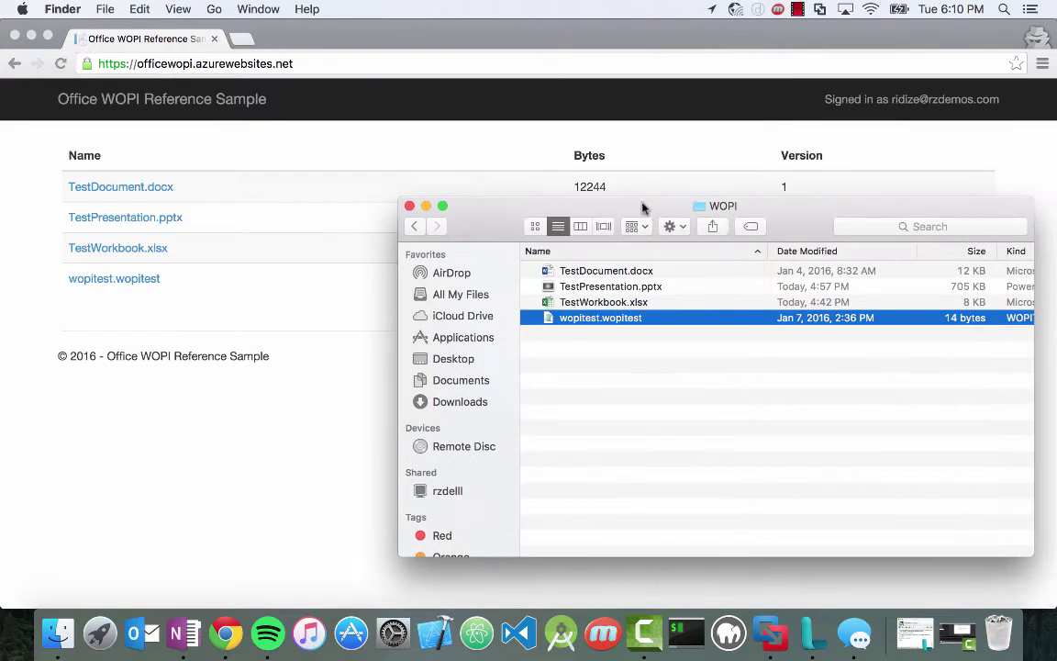
pyautogui.click(429, 217)
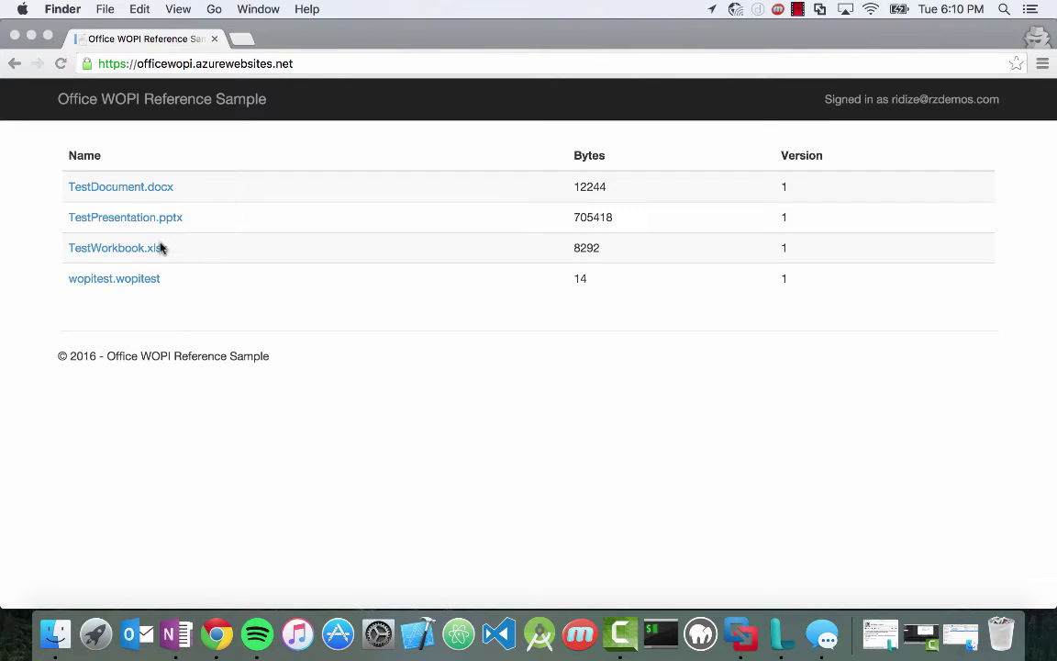
pyautogui.click(203, 307)
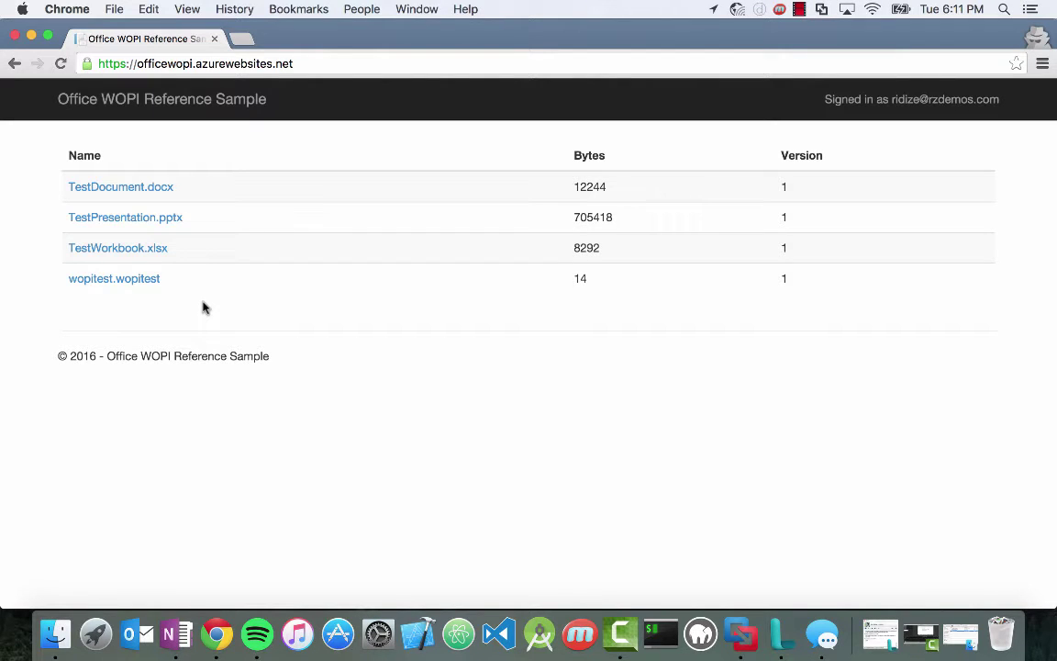
# Step: Load onenote.officeapps-df.live.com/hosting/discovery in a new tab
pyautogui.click(243, 40)
pyautogui.write('one')
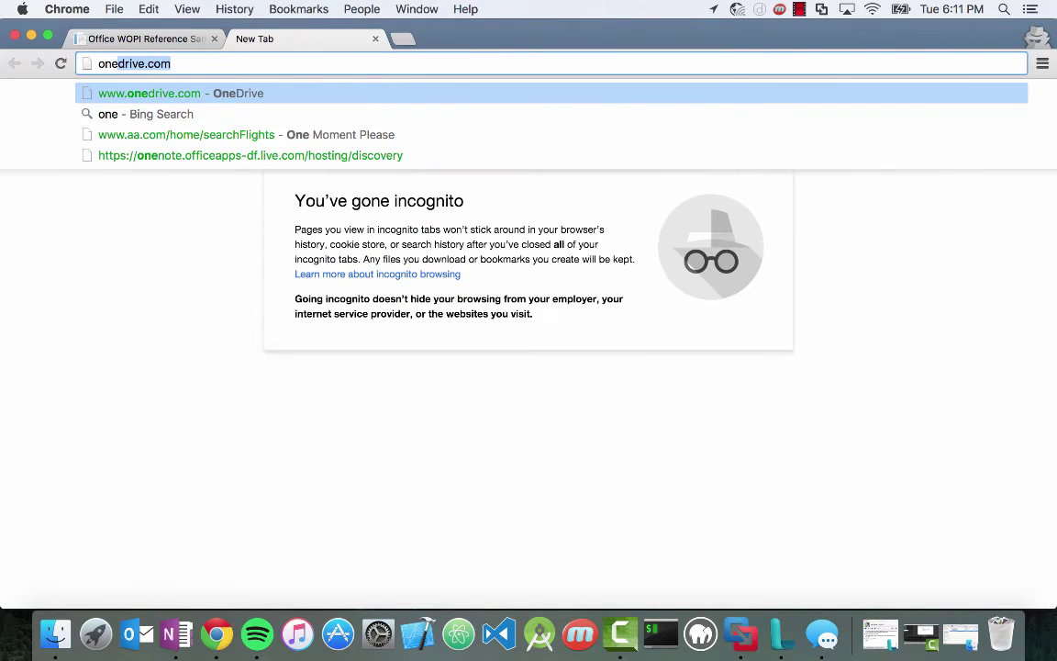
pyautogui.write('n')
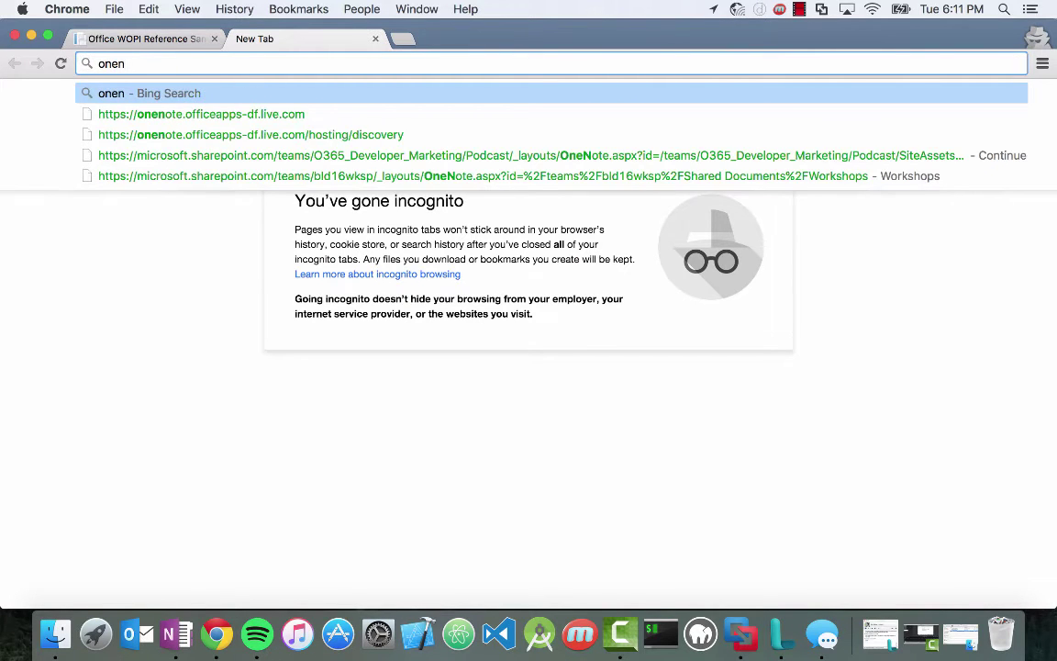
pyautogui.press('Down')
pyautogui.press('Down')
pyautogui.press('Return')
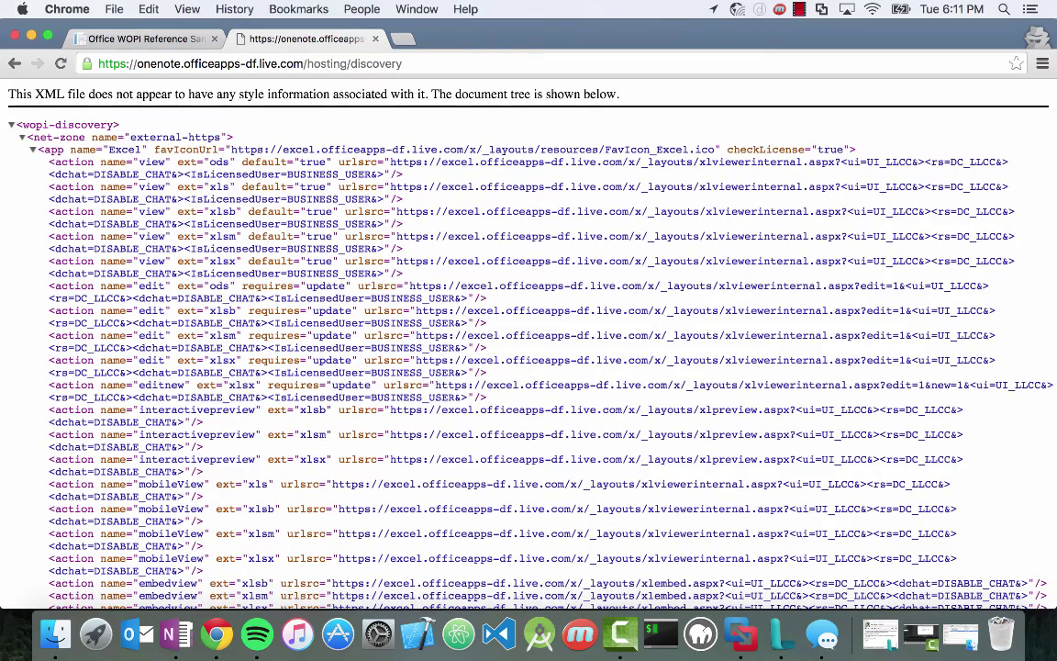
# Step: Collapse the Excel, OneNote, PowerPoint, WopiTest and WordPdf nodes, leaving Word expanded
pyautogui.click(33, 149)
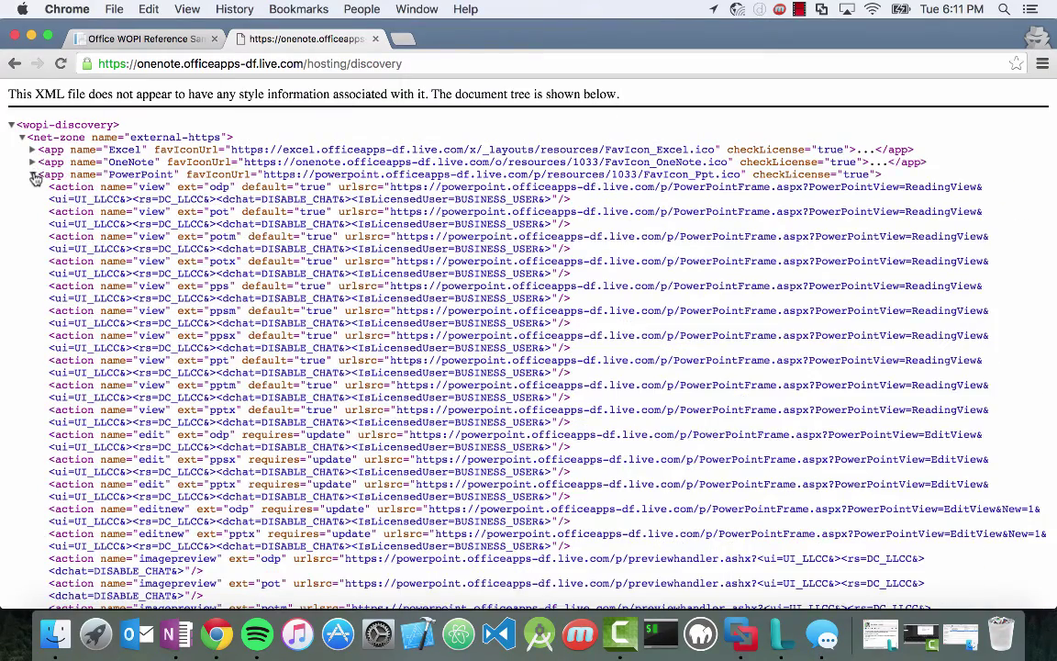
pyautogui.click(33, 175)
pyautogui.click(33, 187)
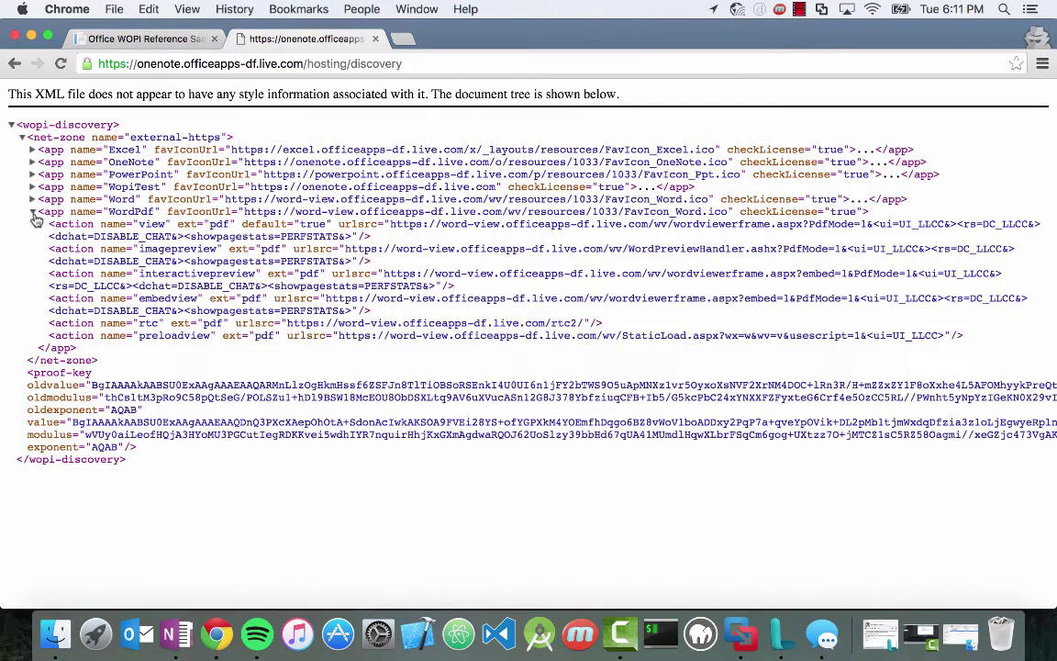
pyautogui.click(33, 211)
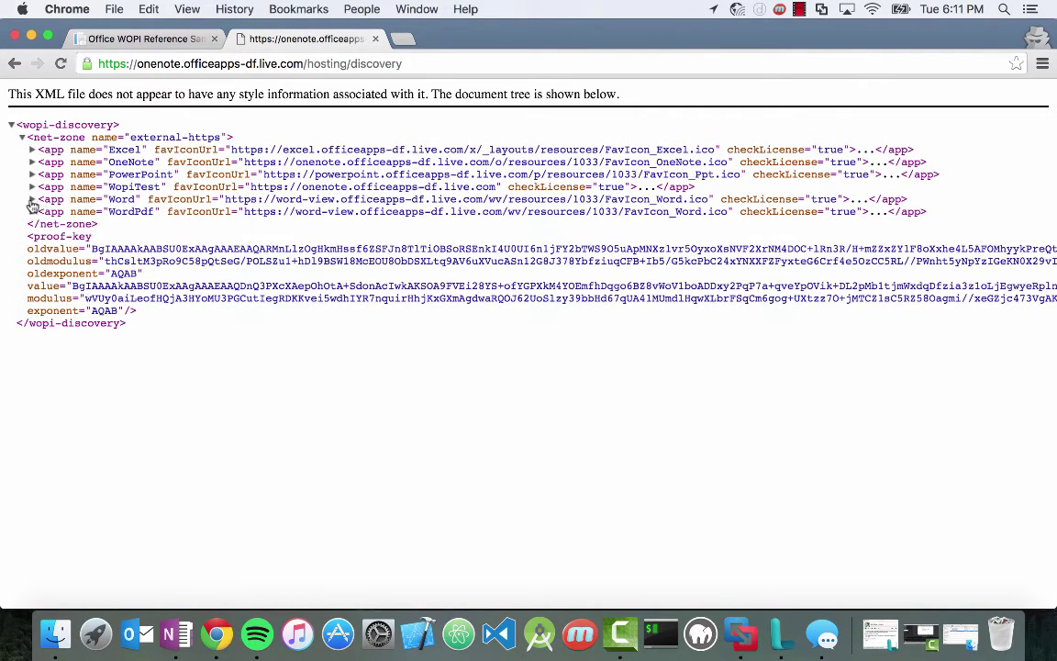
pyautogui.click(32, 200)
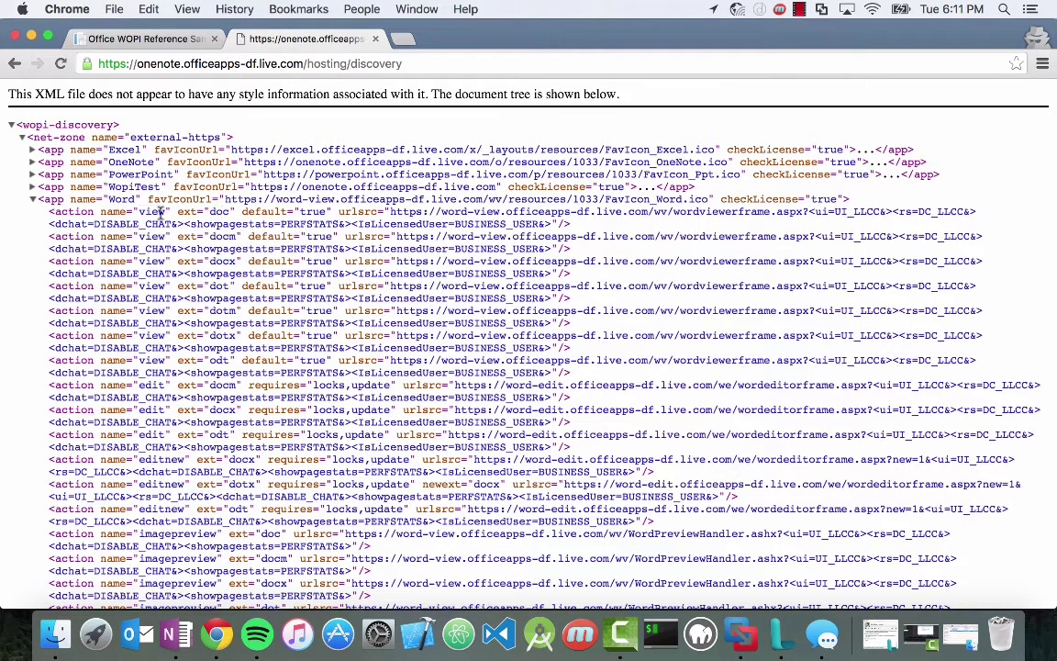
# Step: Review Word's view, editnew and imagepreview actions and select the view URL template
pyautogui.doubleClick(163, 212)
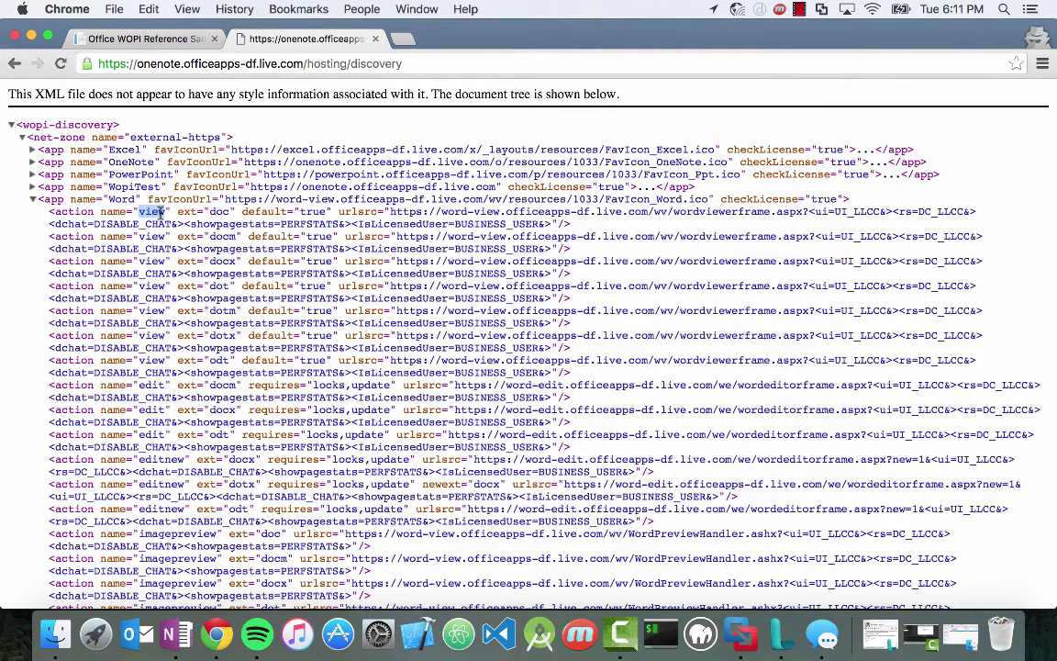
pyautogui.doubleClick(222, 261)
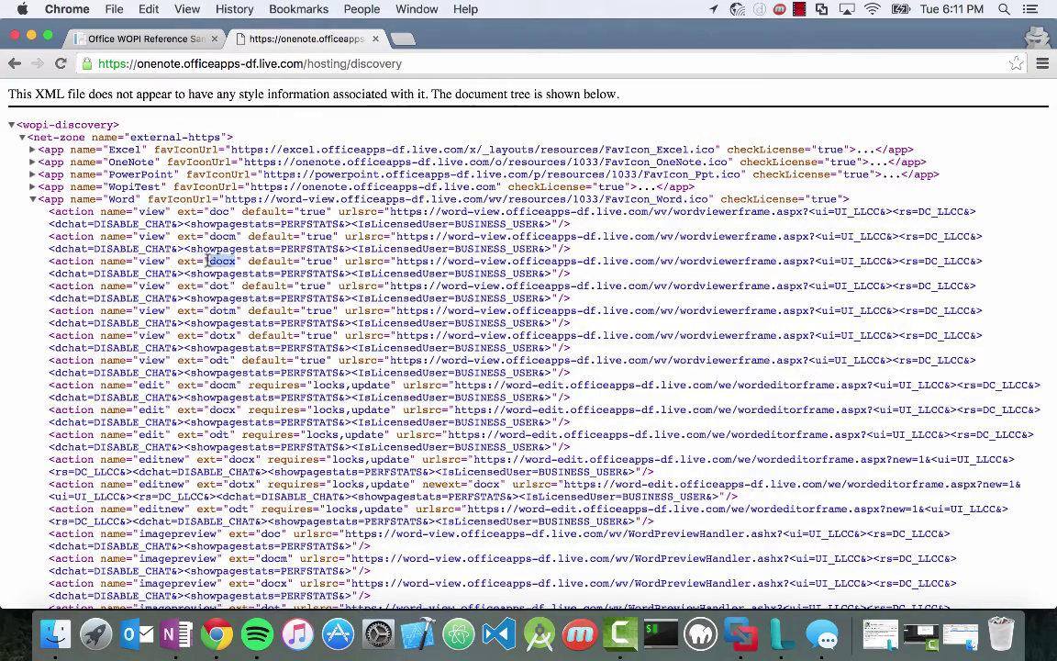
pyautogui.click(161, 268)
pyautogui.scroll(-3, 161, 268)
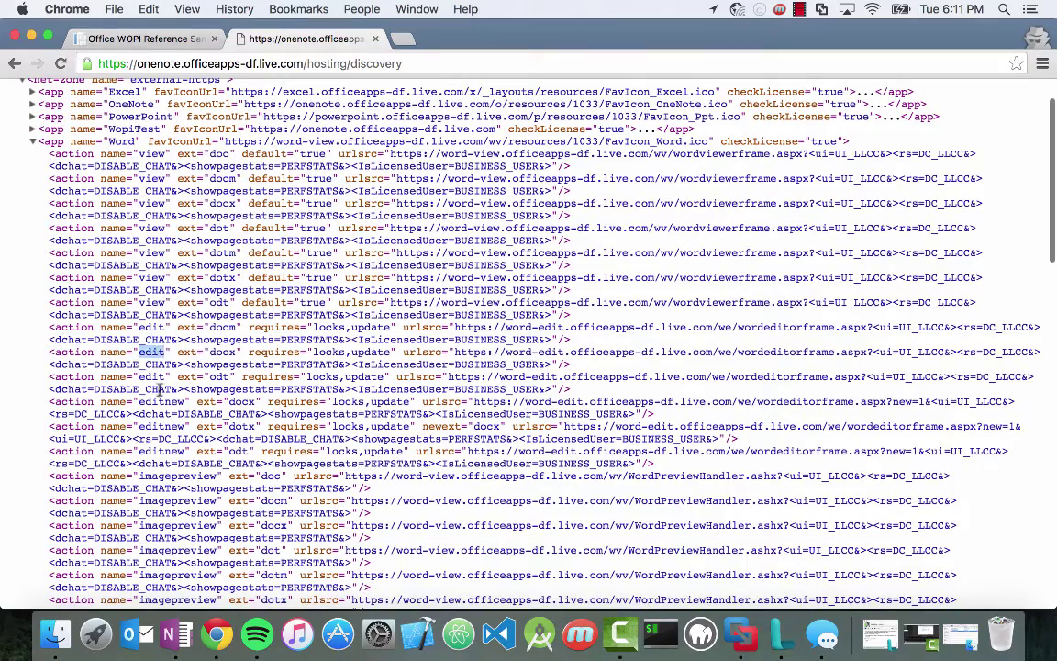
pyautogui.doubleClick(161, 400)
pyautogui.doubleClick(177, 473)
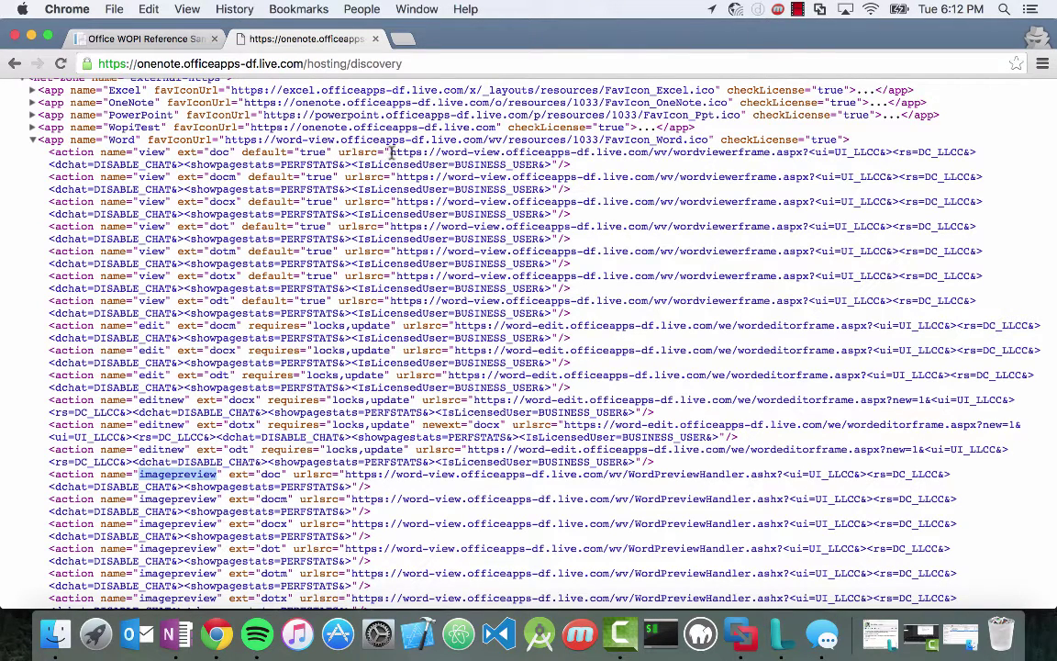
pyautogui.moveTo(392, 152); pyautogui.dragTo(551, 164)
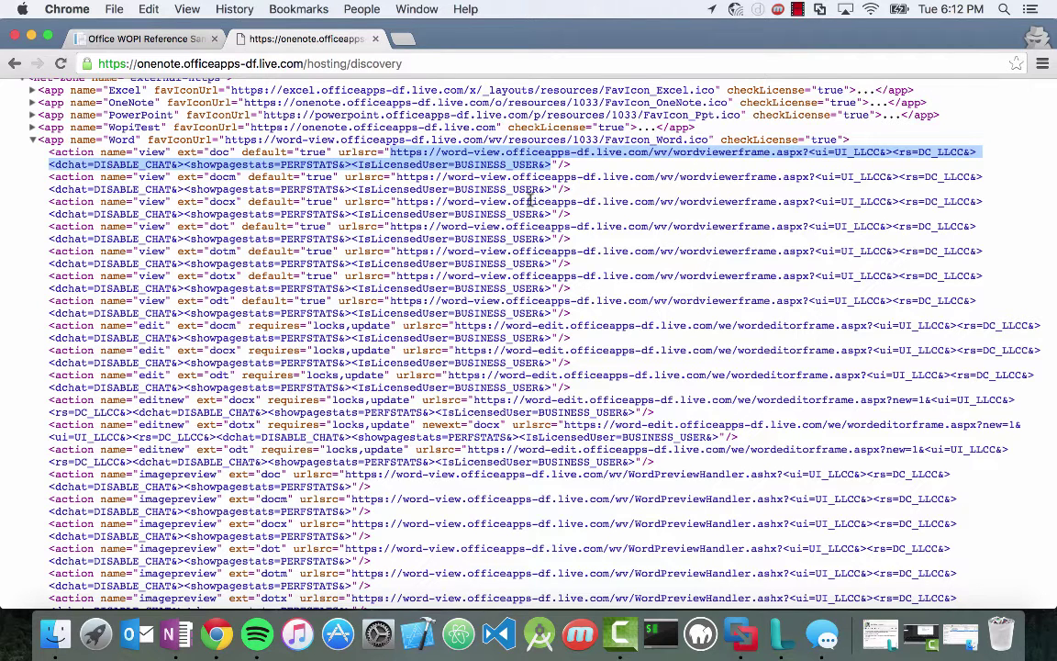
# Step: Open wopitest.wopitest from the reference sample's file list
pyautogui.click(154, 41)
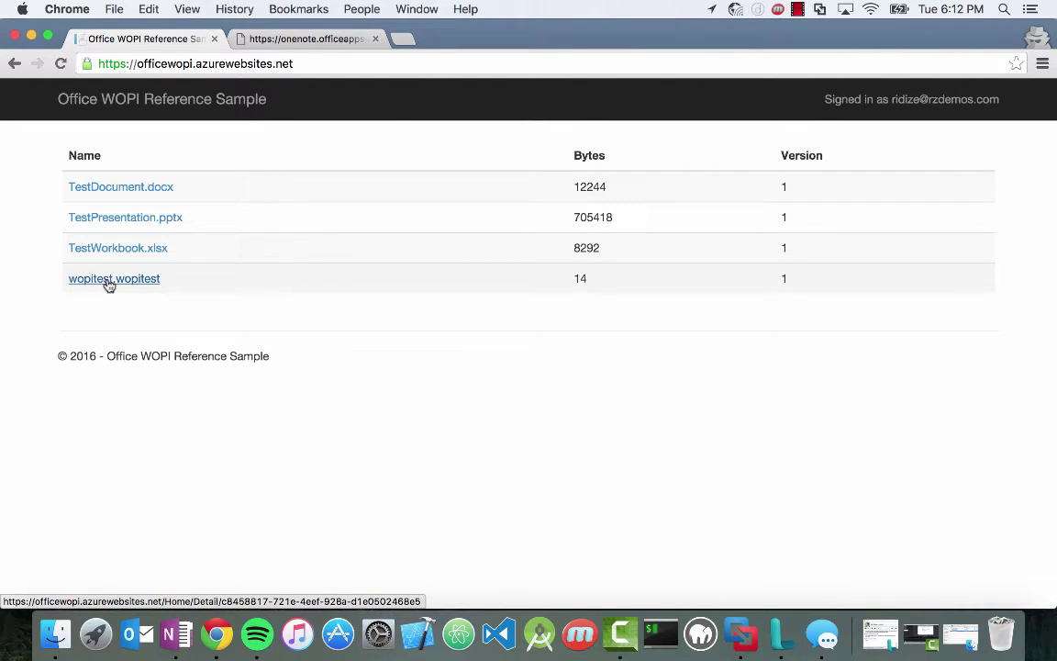
pyautogui.click(115, 284)
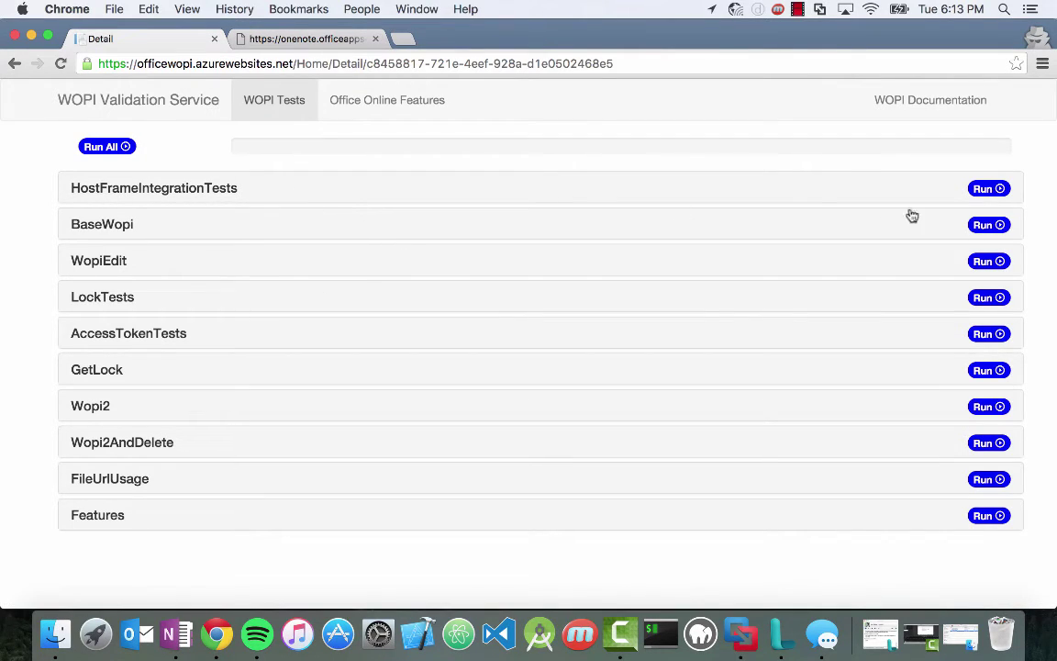
# Step: Run HostFrameIntegrationTests, check its two passing results, then start BaseWopi
pyautogui.click(985, 189)
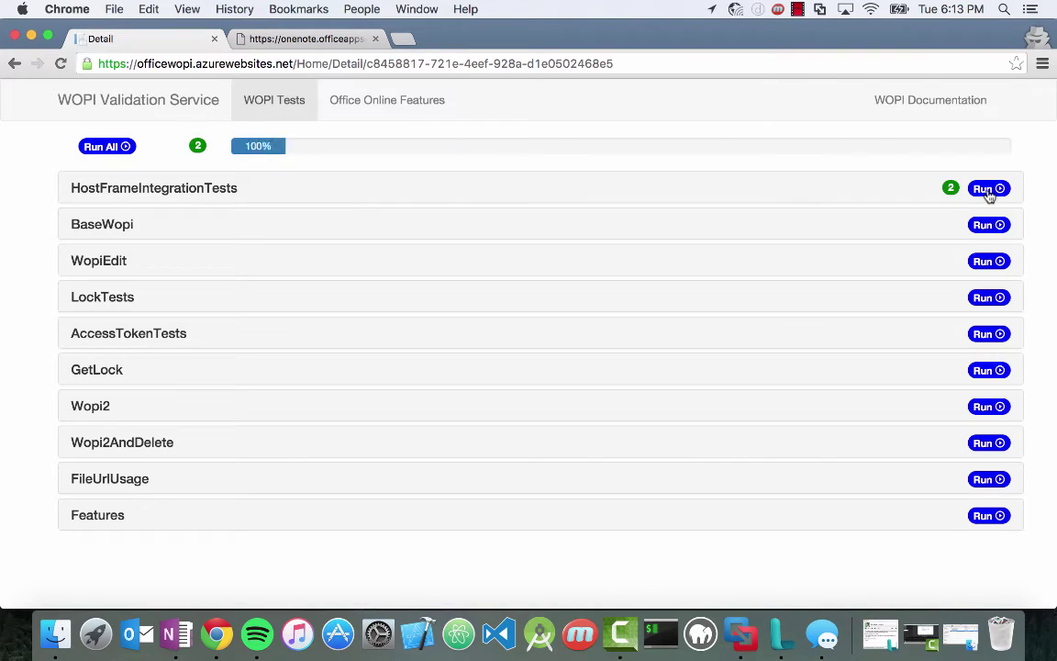
pyautogui.click(855, 198)
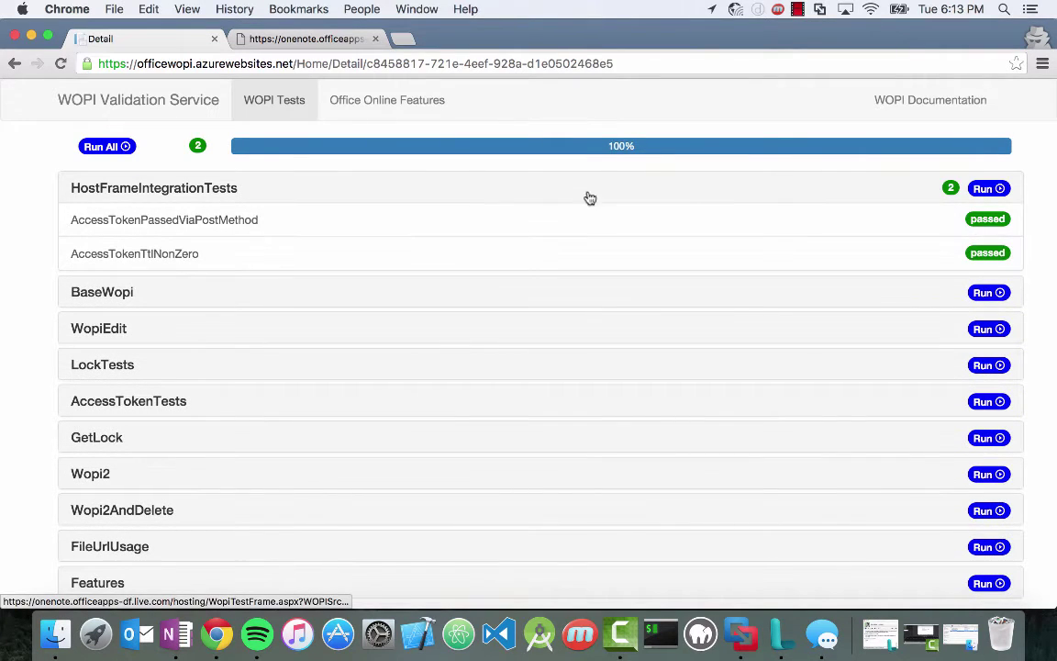
pyautogui.click(723, 197)
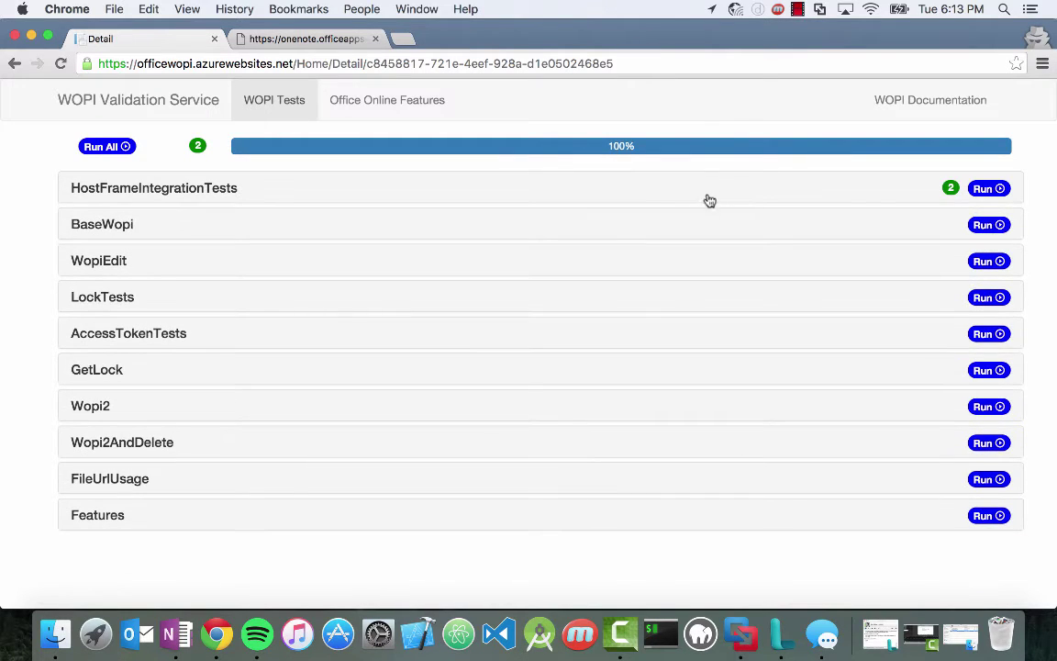
pyautogui.click(989, 225)
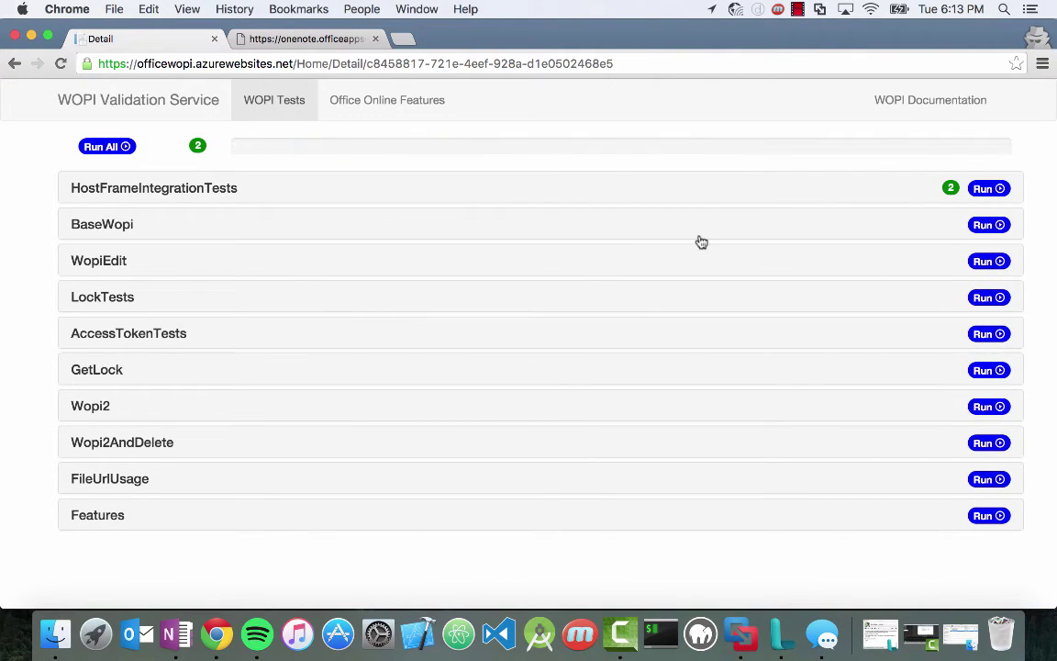
# Step: Expand the BaseWopi row to show its ten passing test results
pyautogui.click(653, 234)
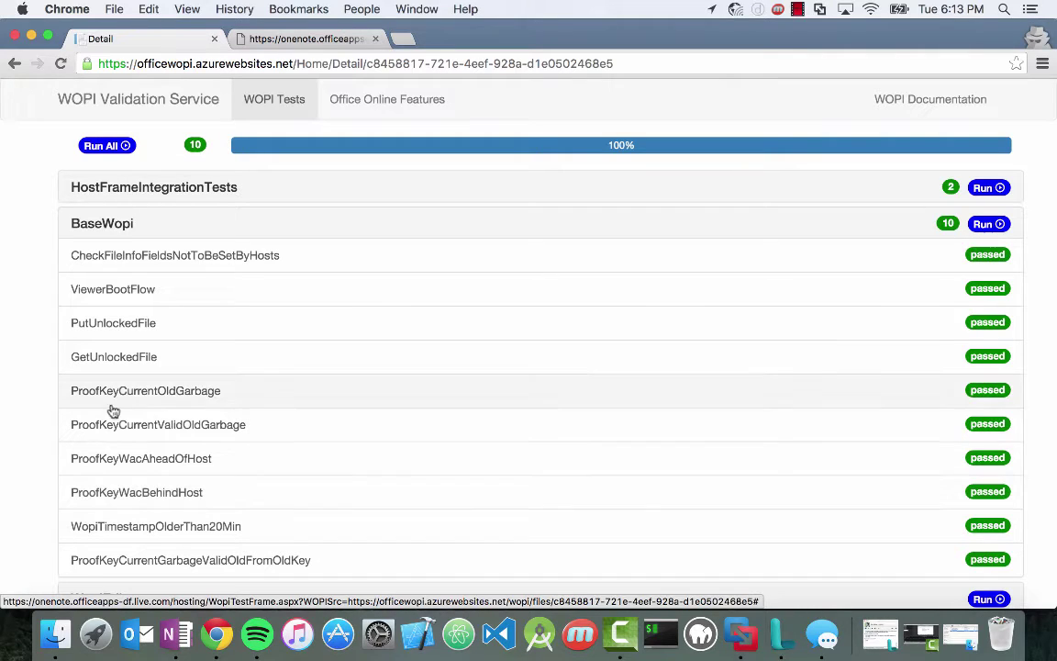
# Step: Run WopiEdit and review EditorNoChangeSave's Lock, GetFile, PutFile and Unlock requests
pyautogui.click(194, 227)
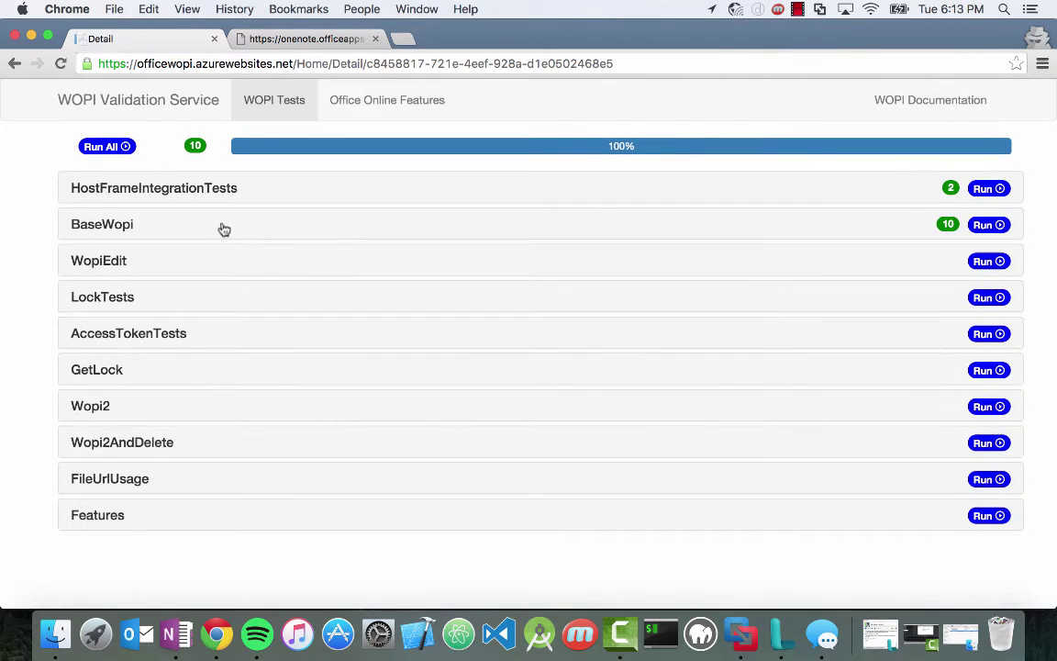
pyautogui.click(985, 263)
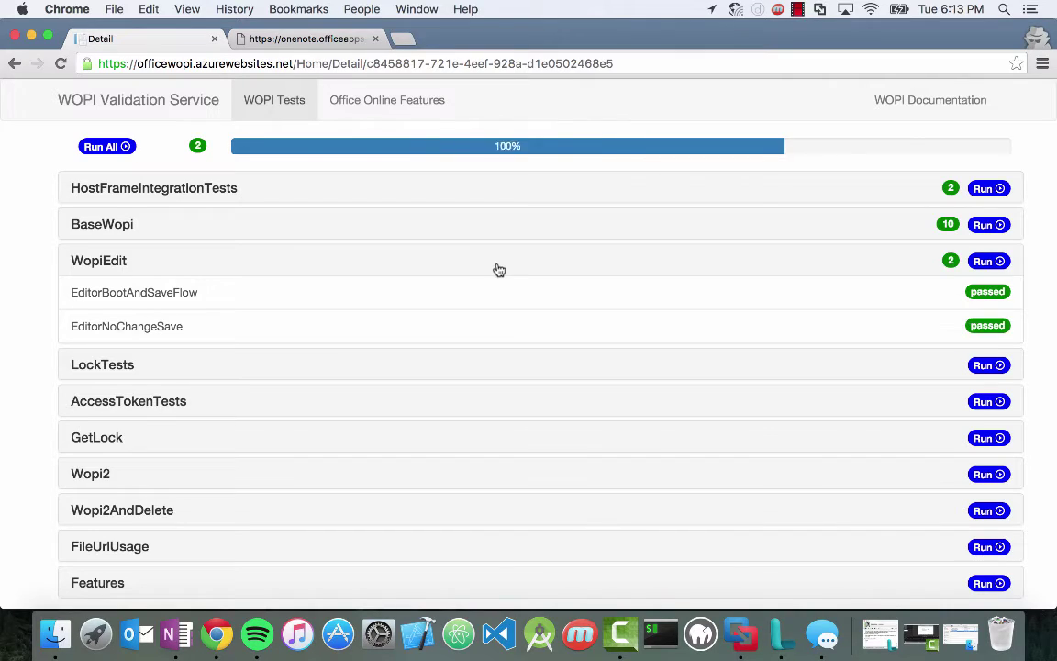
pyautogui.click(352, 329)
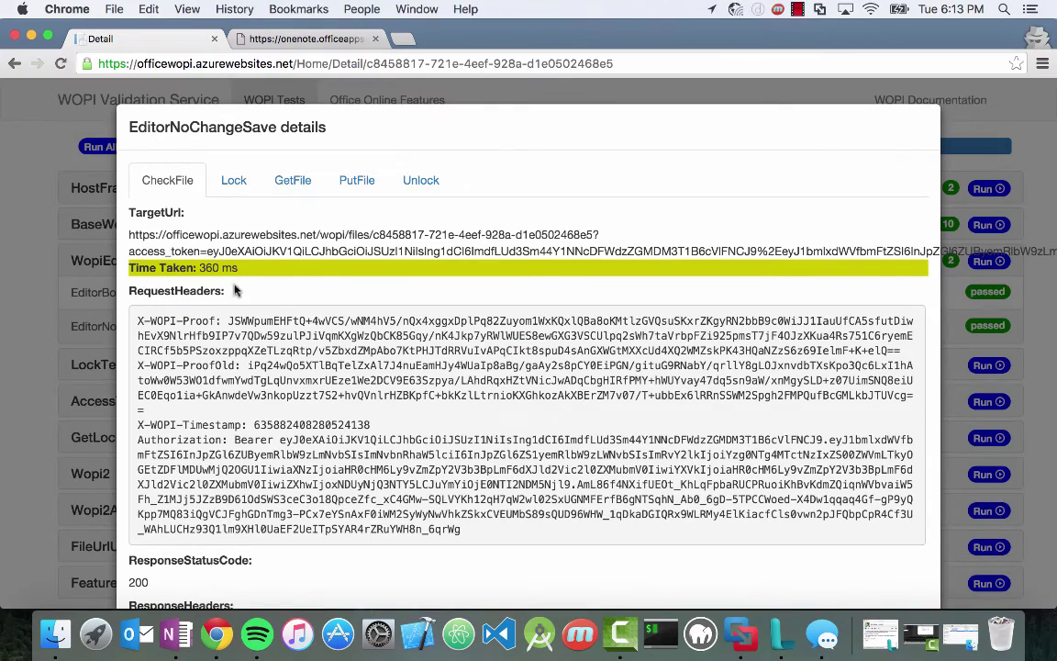
pyautogui.scroll(-1, 229, 303)
pyautogui.click(234, 175)
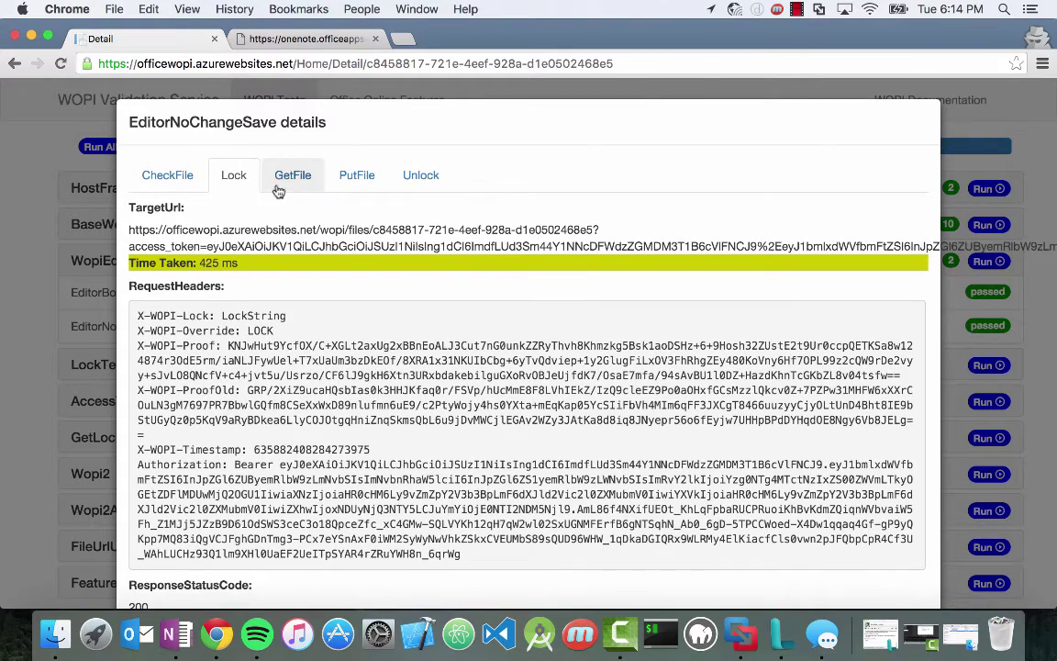
pyautogui.click(282, 183)
pyautogui.click(350, 176)
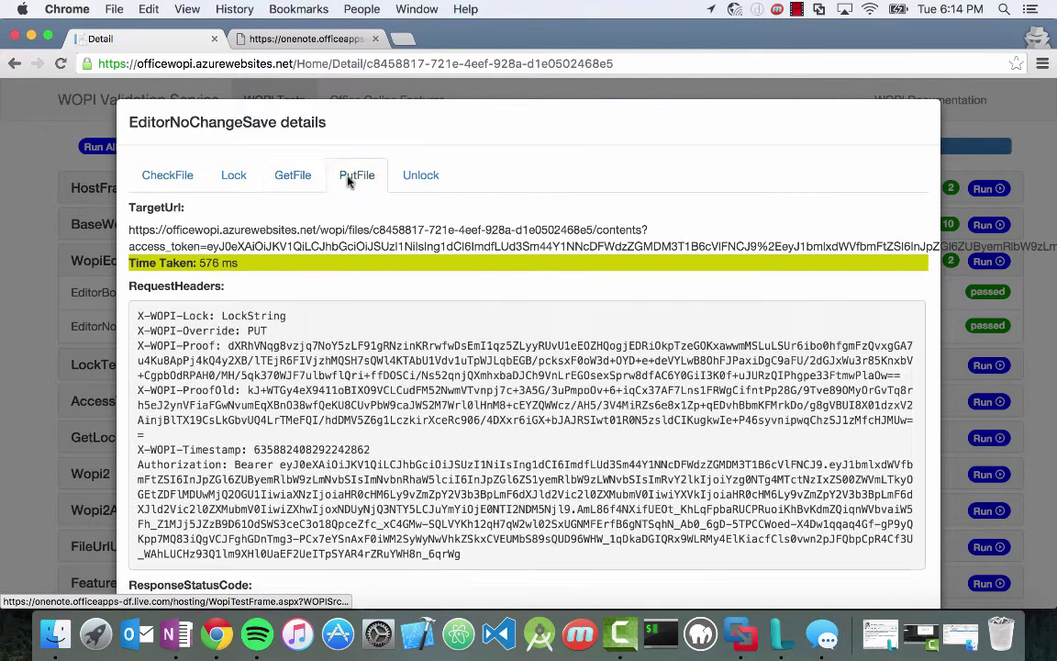
pyautogui.click(410, 182)
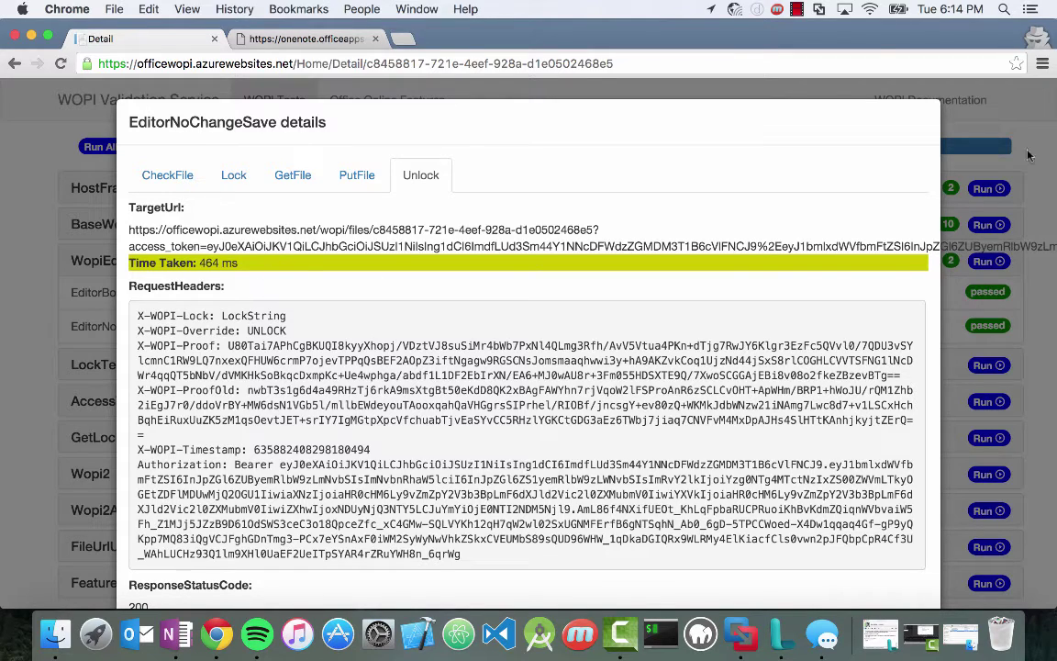
pyautogui.click(35, 182)
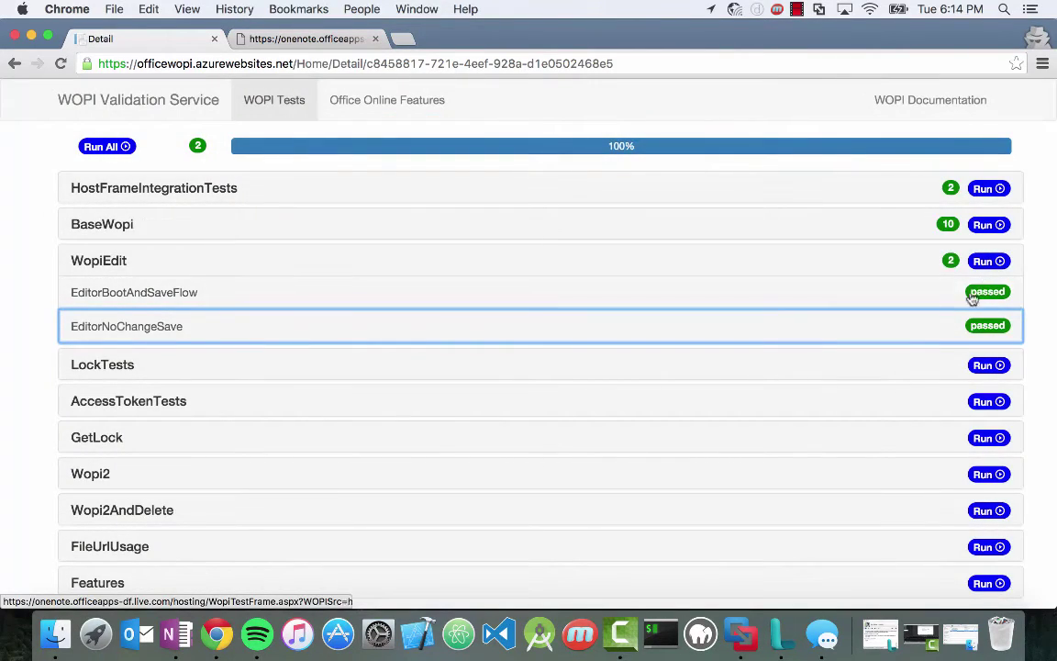
# Step: Run LockTests and scroll through its ten passing results before collapsing them
pyautogui.click(872, 270)
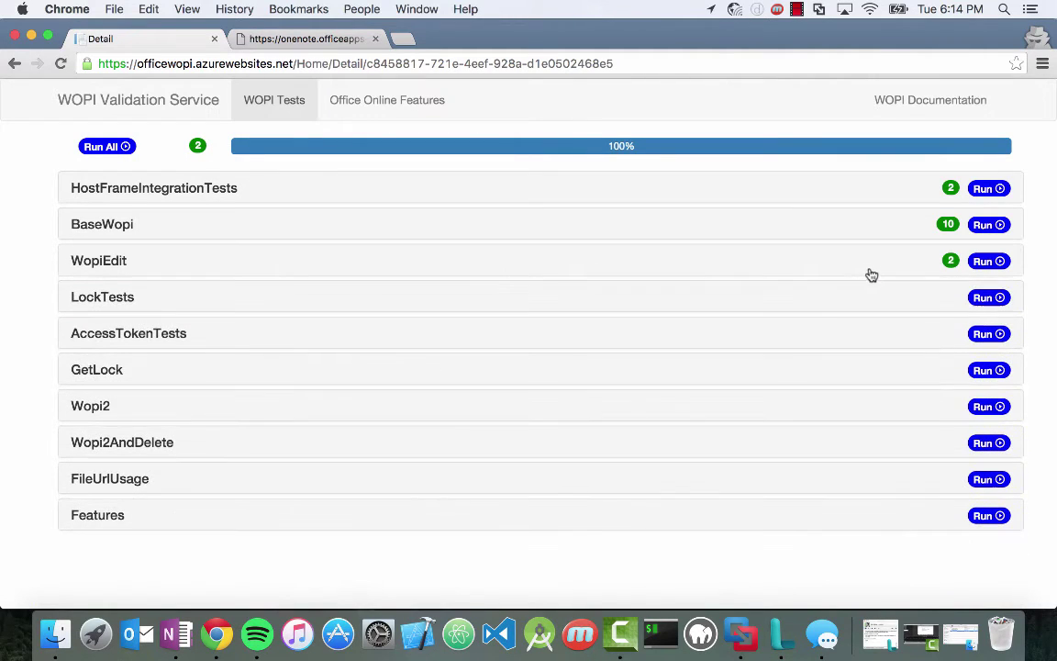
pyautogui.click(980, 299)
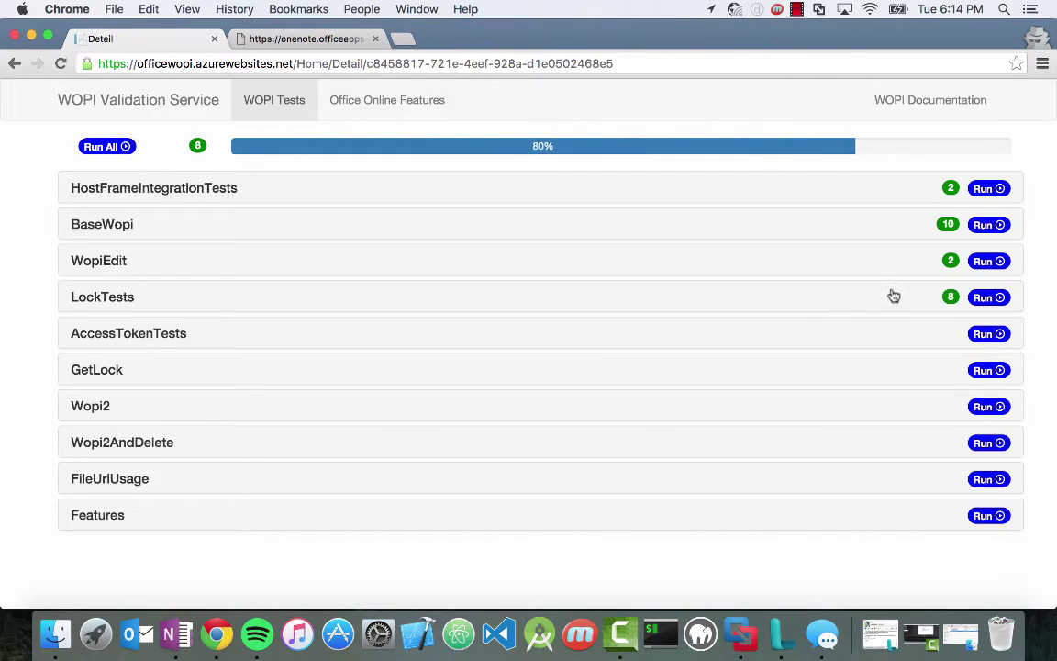
pyautogui.click(863, 300)
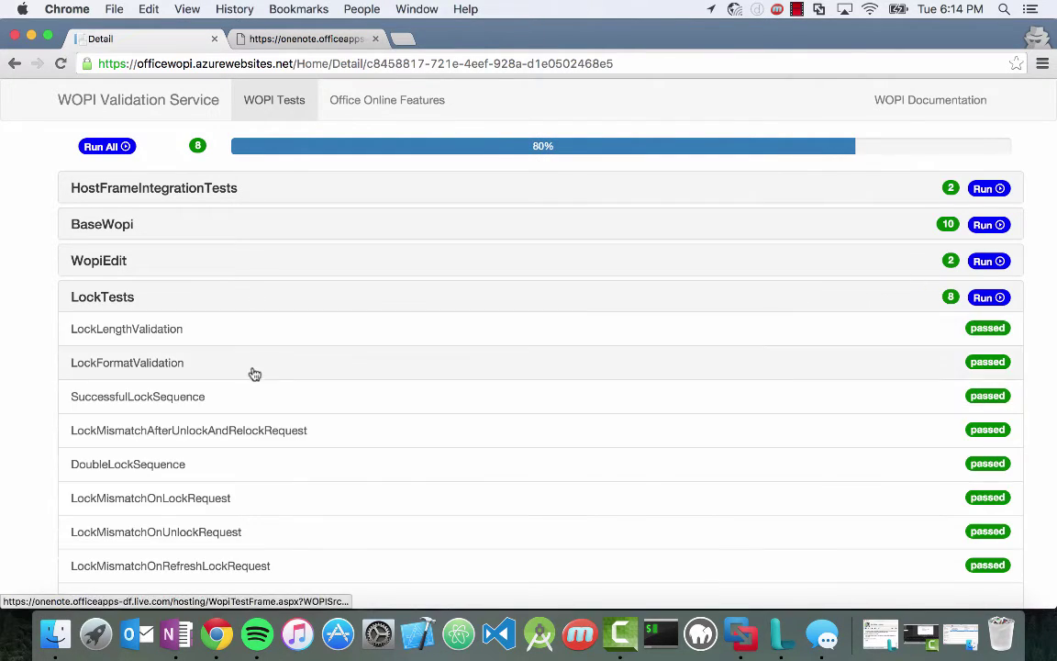
pyautogui.scroll(-1, 252, 372)
pyautogui.scroll(-2, 253, 378)
pyautogui.scroll(-1, 253, 381)
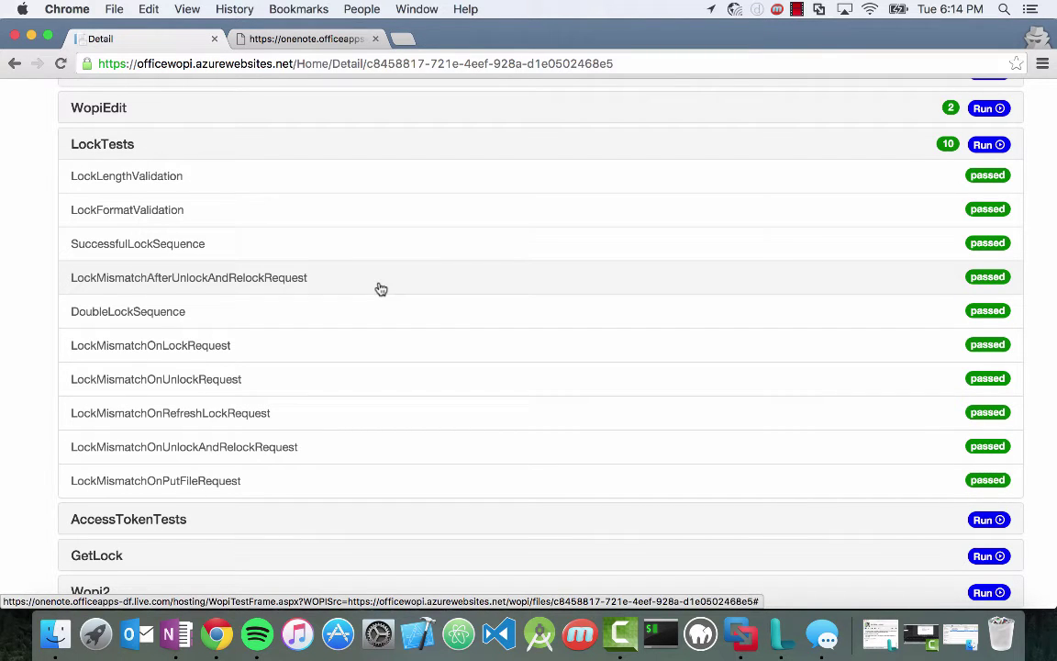
pyautogui.click(356, 148)
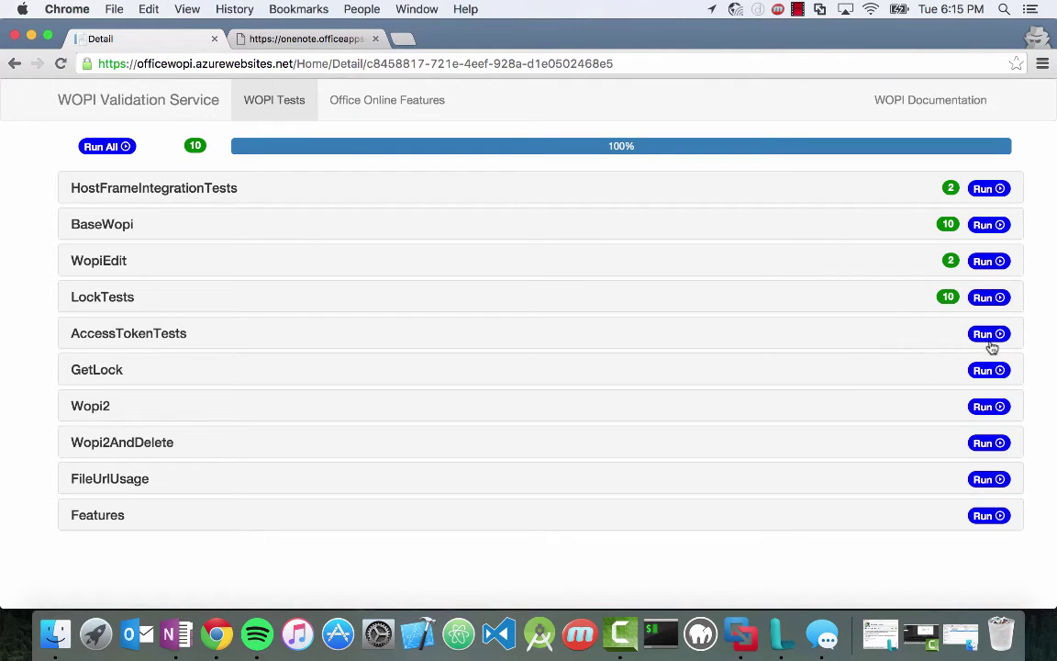
# Step: Run the AccessTokenTests suite and wait for its three tests to pass
pyautogui.click(989, 334)
# Step: Go back and reload the file list, showing wopitest.wopitest at version 5
pyautogui.click(16, 66)
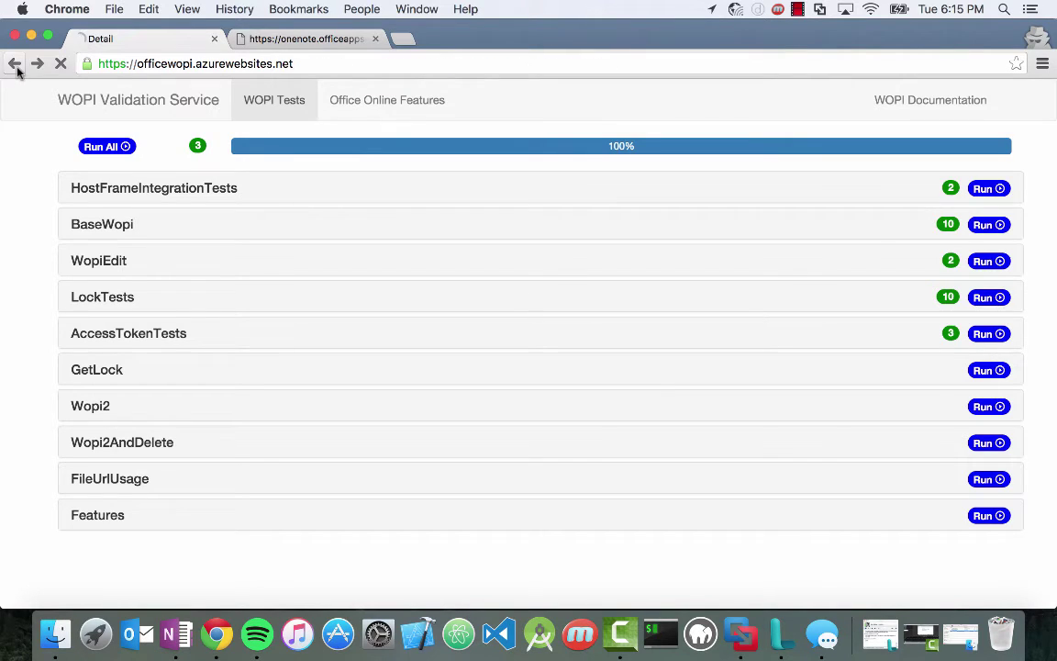
pyautogui.click(65, 69)
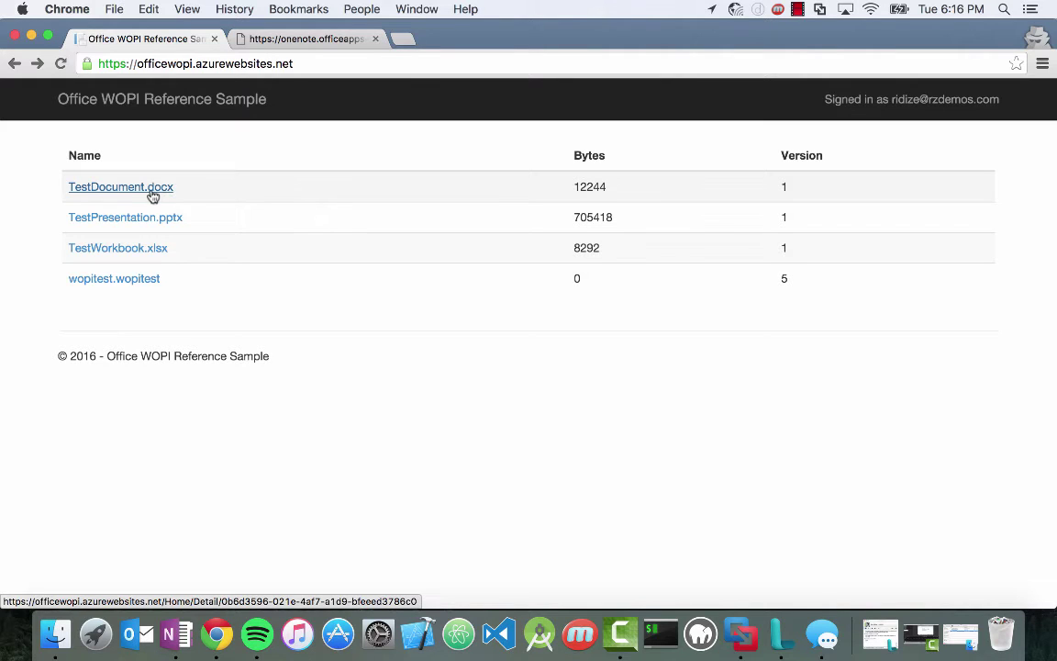
# Step: Open TestDocument.docx in Word Online, select text under 'Some Header', then return to the file list
pyautogui.click(150, 196)
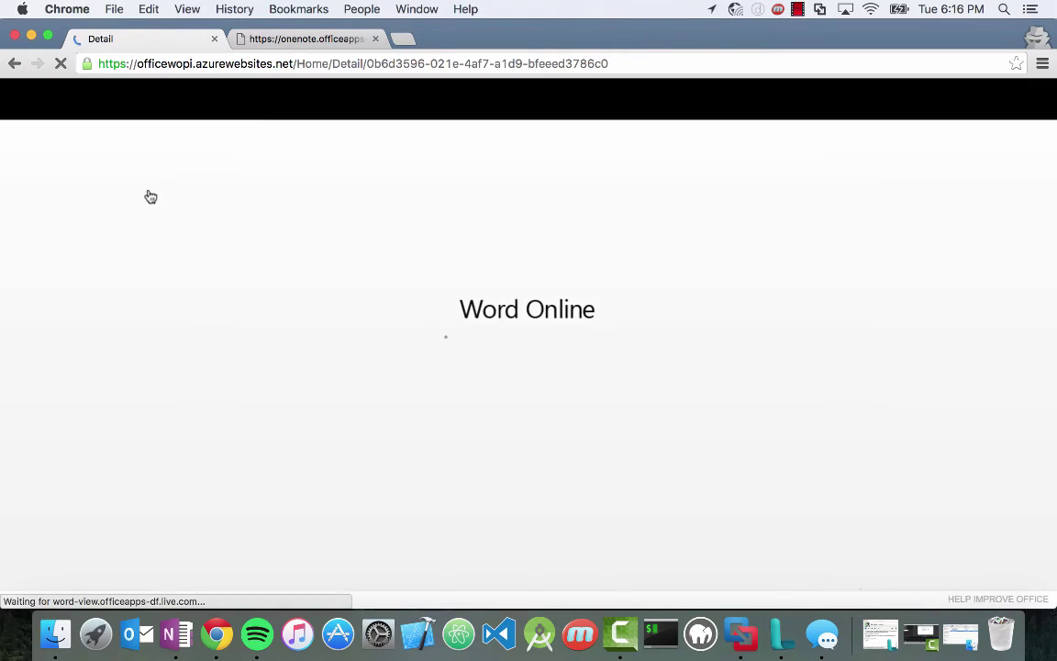
pyautogui.moveTo(380, 298); pyautogui.dragTo(481, 354)
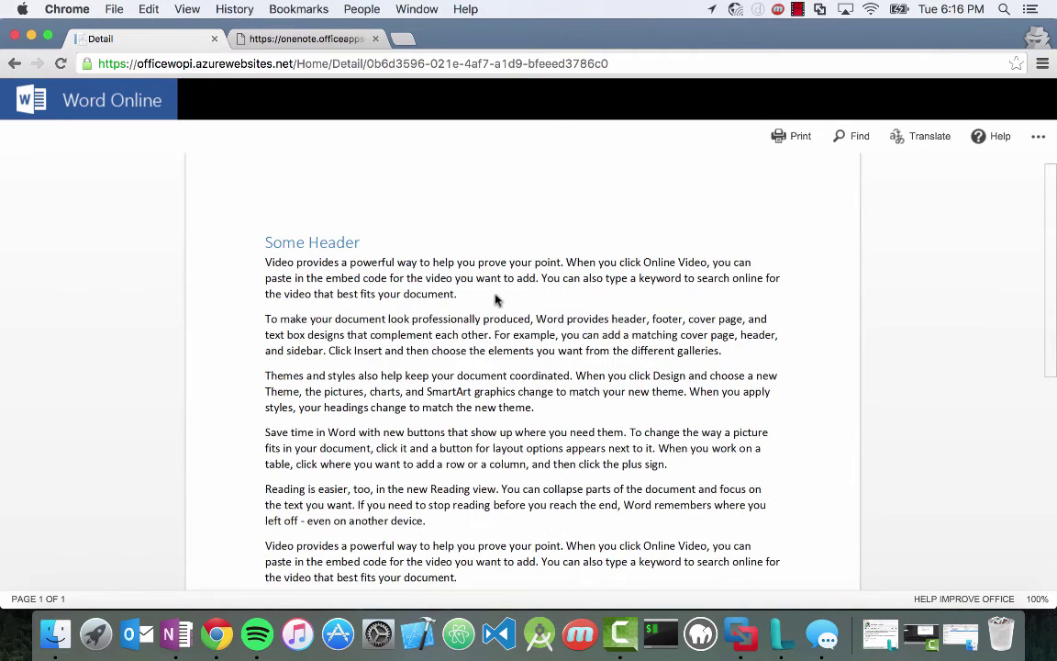
pyautogui.scroll(1, 447, 246)
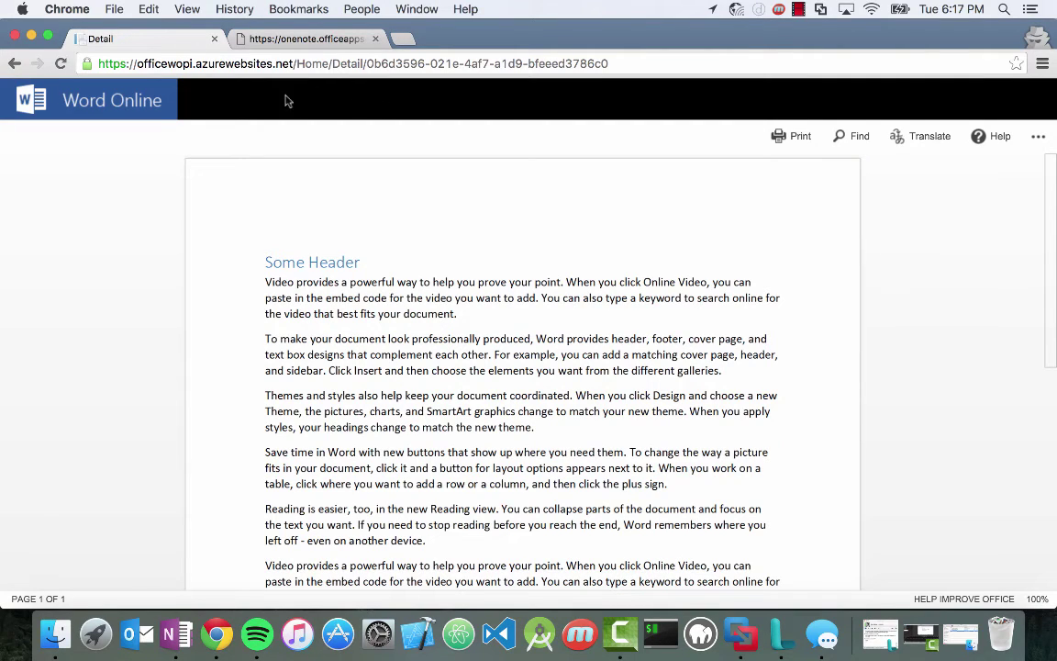
pyautogui.click(15, 64)
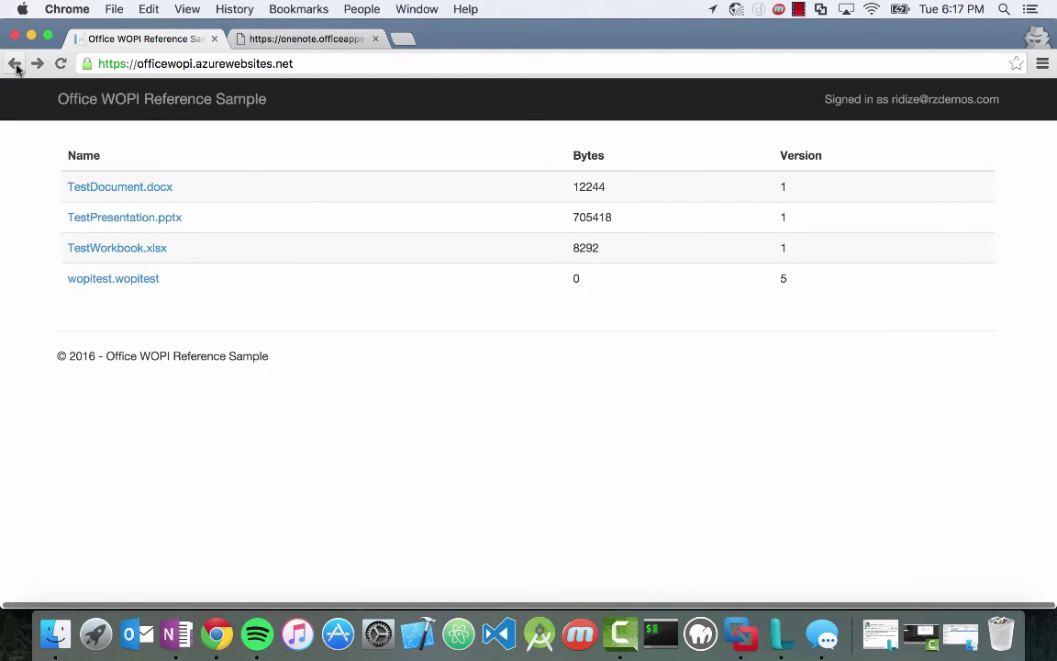
# Step: Open TestPresentation.pptx in PowerPoint Online, step through slides 1 and 2, then return to the file list
pyautogui.click(134, 223)
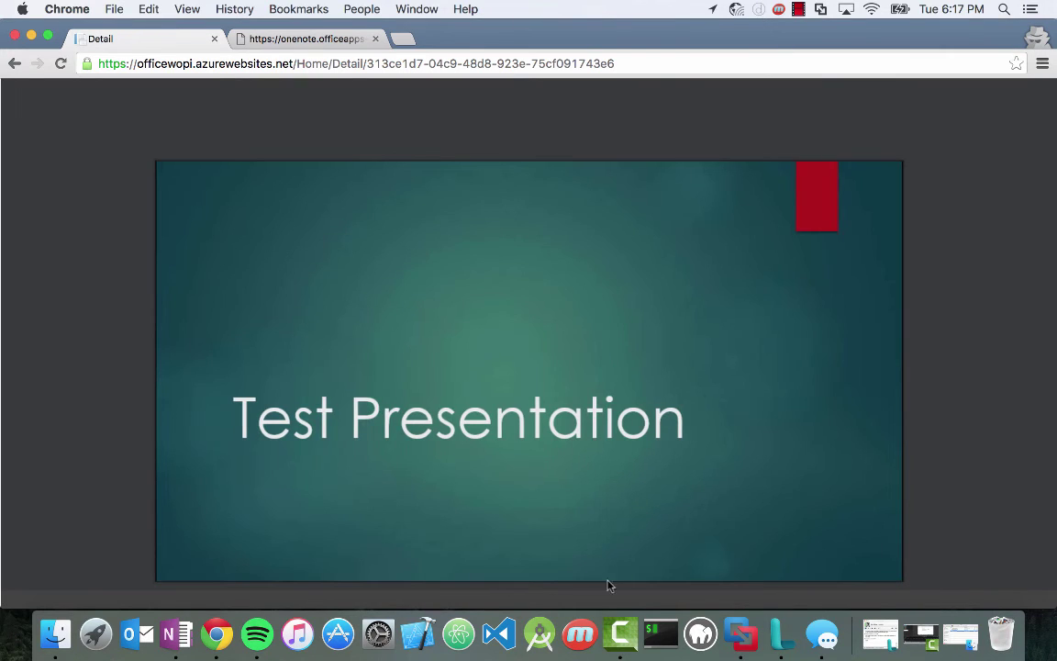
pyautogui.click(580, 598)
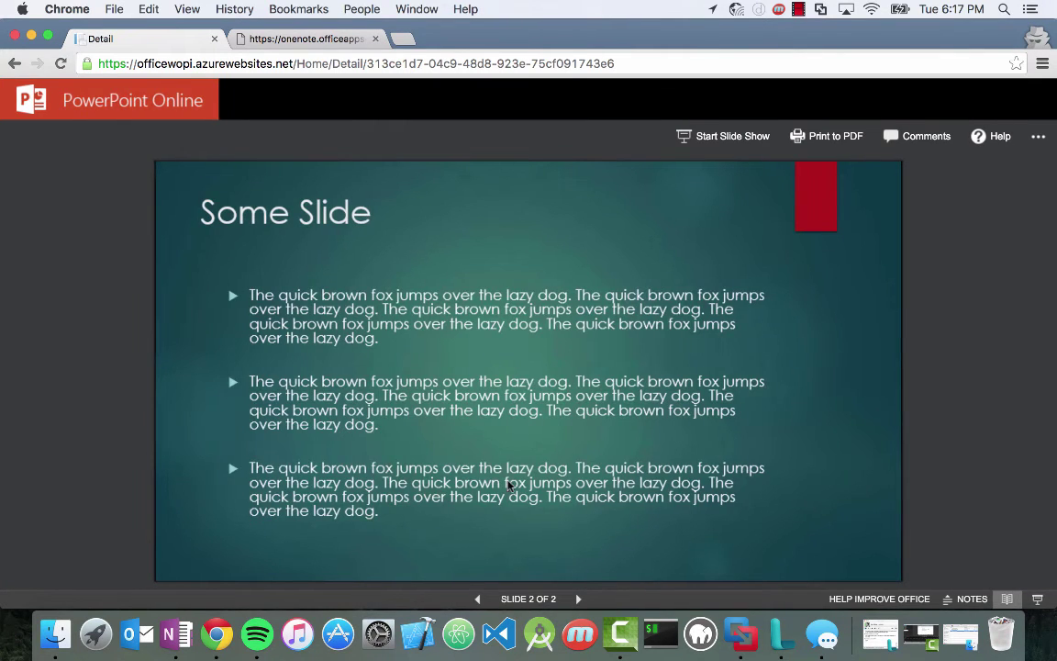
pyautogui.click(478, 598)
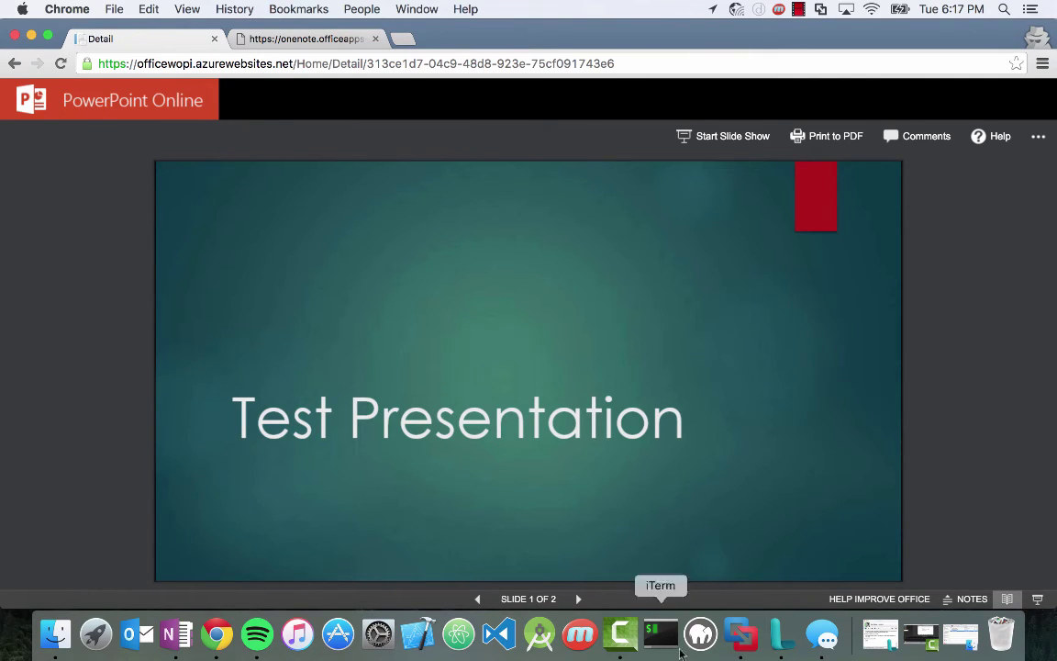
pyautogui.click(16, 64)
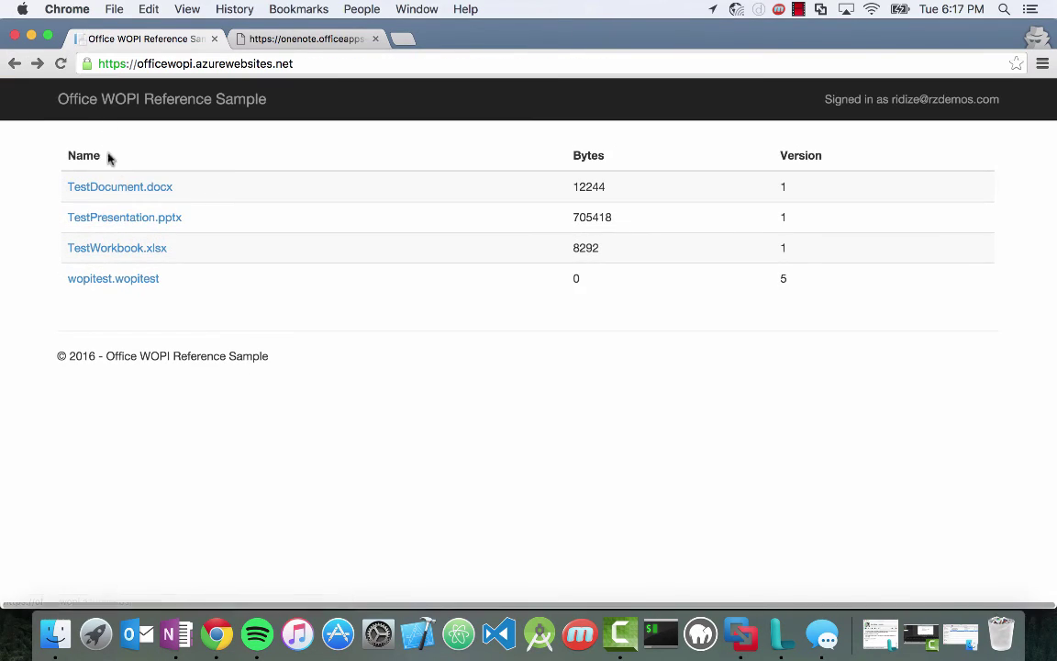
# Step: Open TestWorkbook.xlsx in Excel Online, select cell F7 in the colour-scaled grid, then return
pyautogui.click(154, 253)
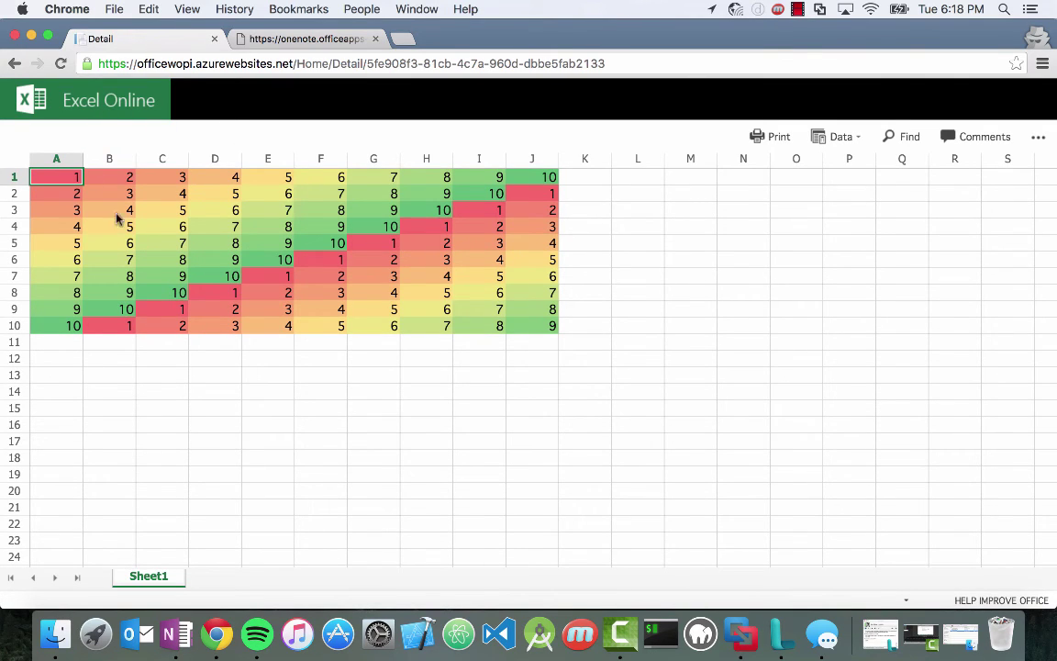
pyautogui.click(326, 280)
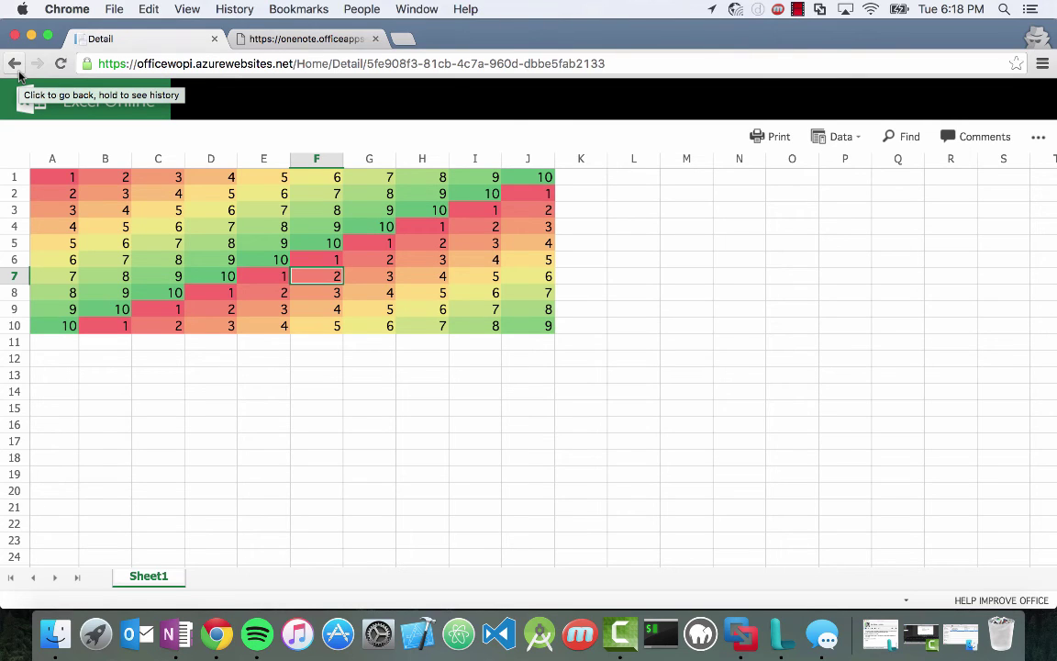
pyautogui.click(13, 64)
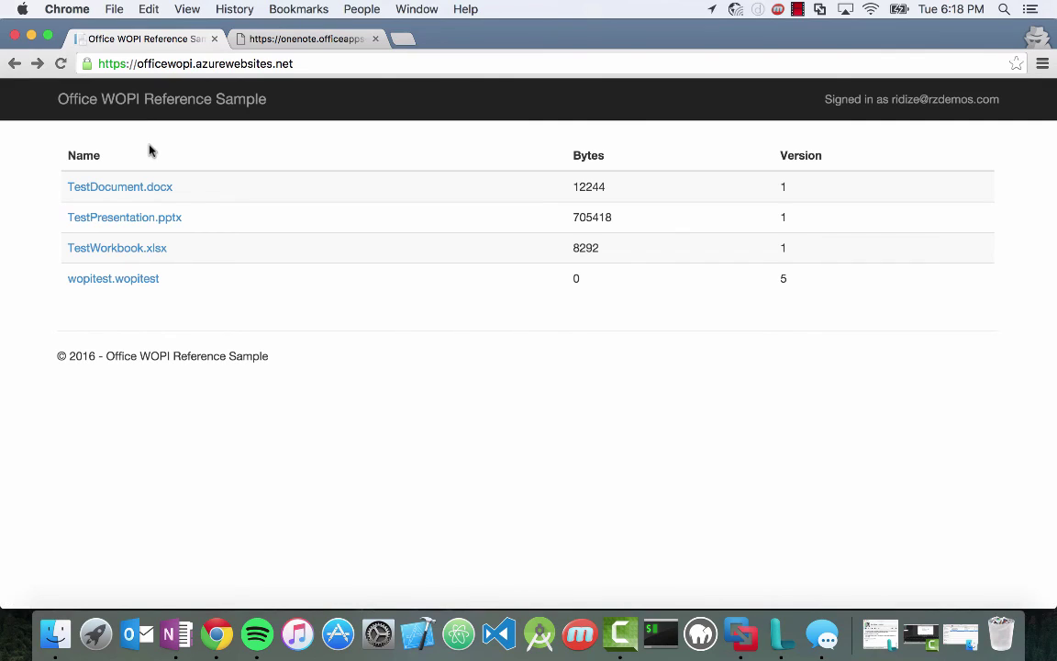